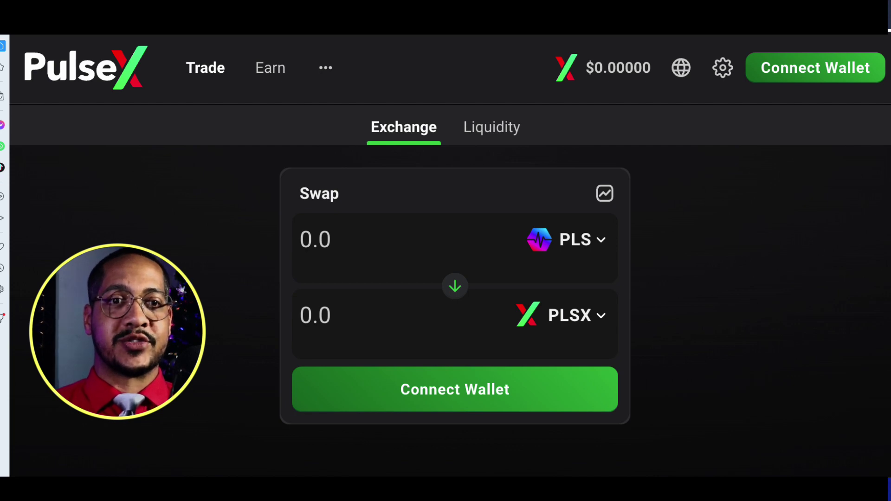
# Step: Connect a wallet to the exchange using Metamask
pyautogui.click(565, 239)
pyautogui.click(722, 161)
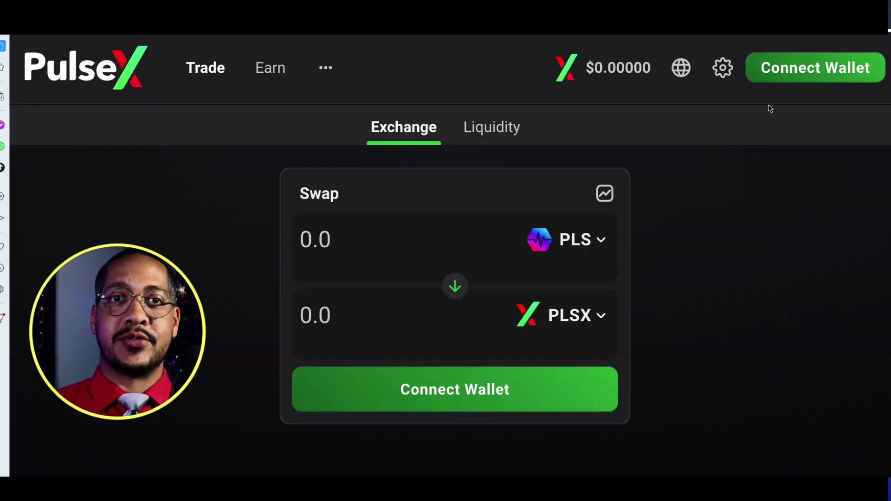
pyautogui.click(795, 80)
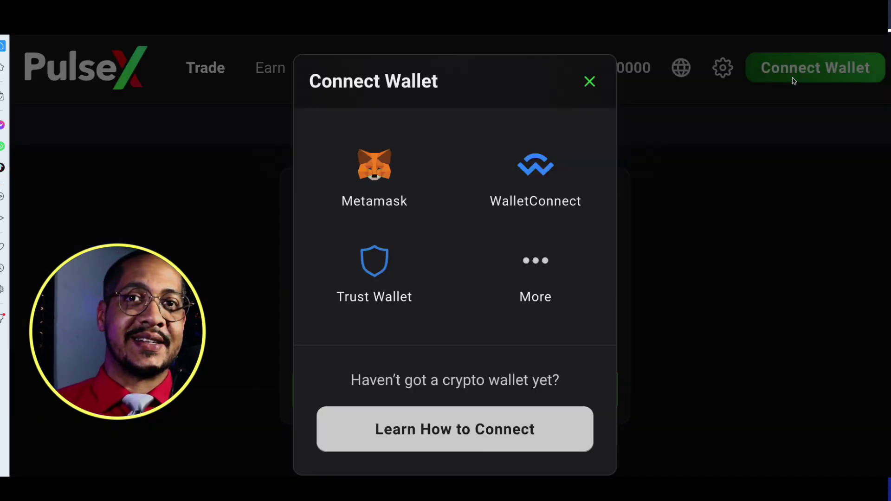
pyautogui.click(382, 175)
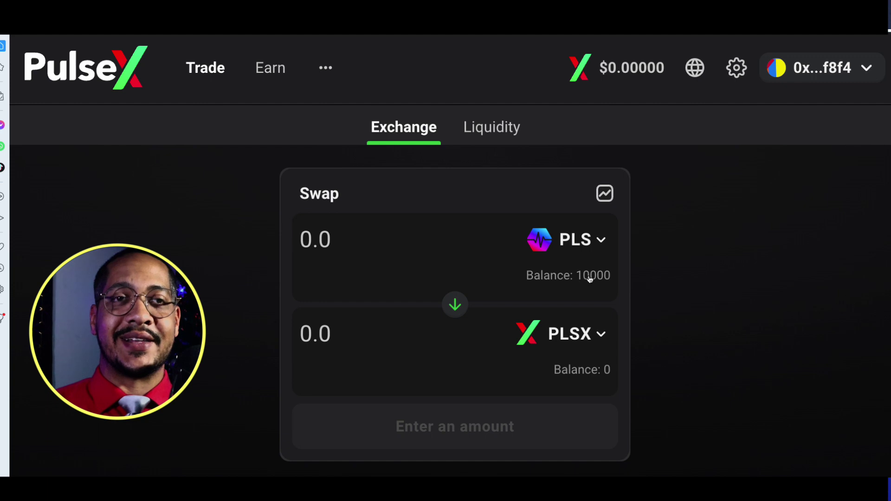
# Step: Set up a swap of 1000 PLS for PLSX, accept the updated price and confirm the swap
pyautogui.click(321, 238)
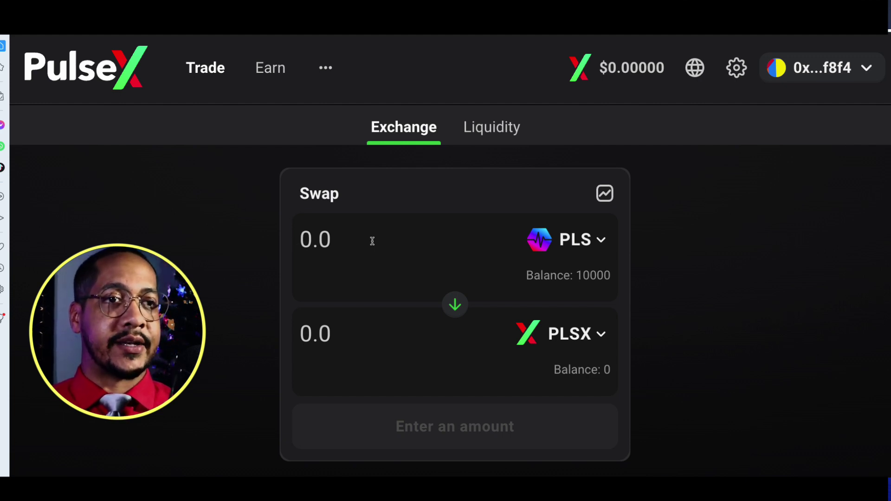
pyautogui.write('1000')
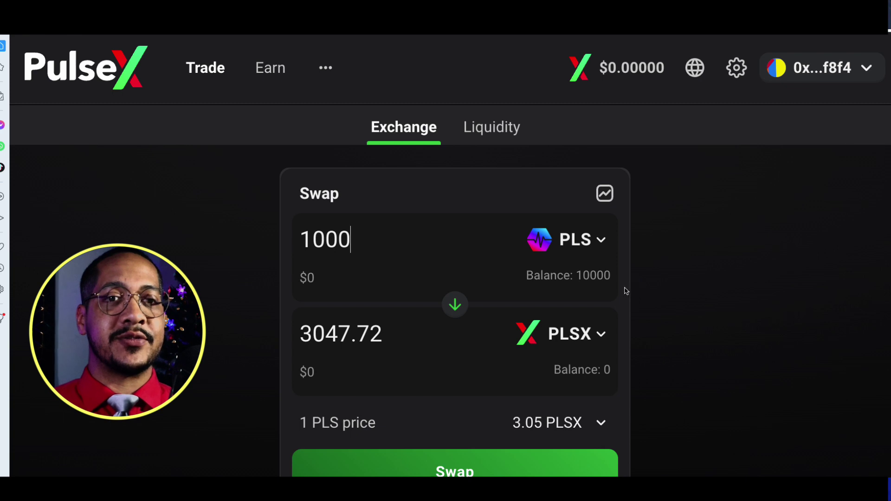
pyautogui.scroll(-1, 625, 291)
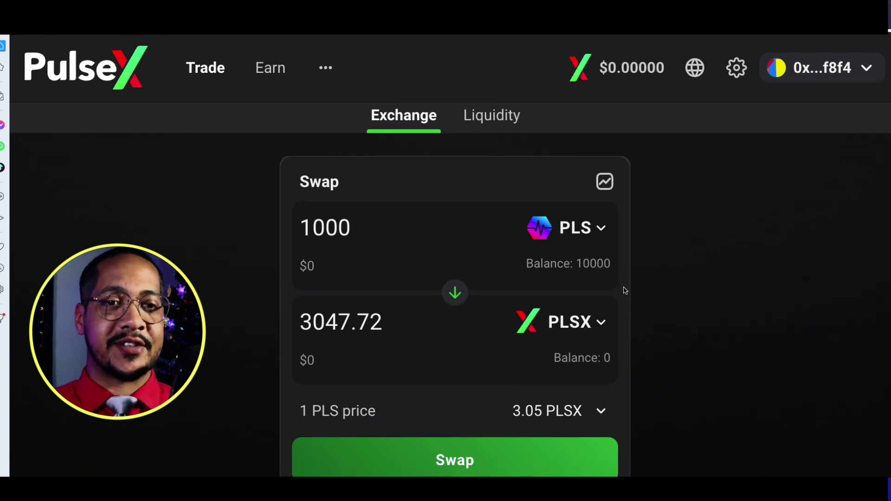
pyautogui.scroll(1, 625, 291)
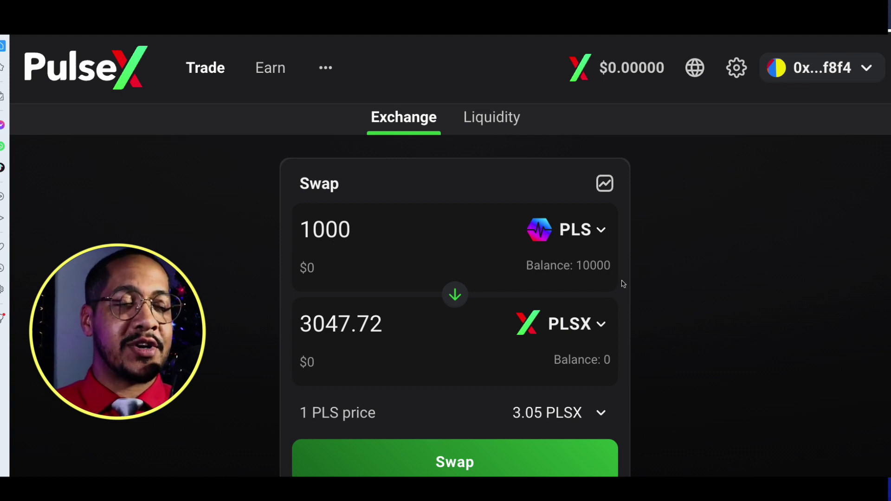
pyautogui.click(469, 460)
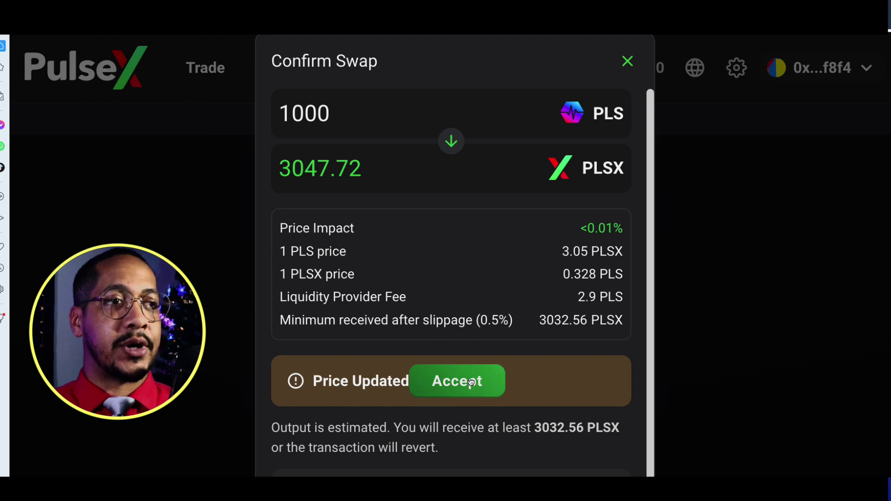
pyautogui.click(459, 382)
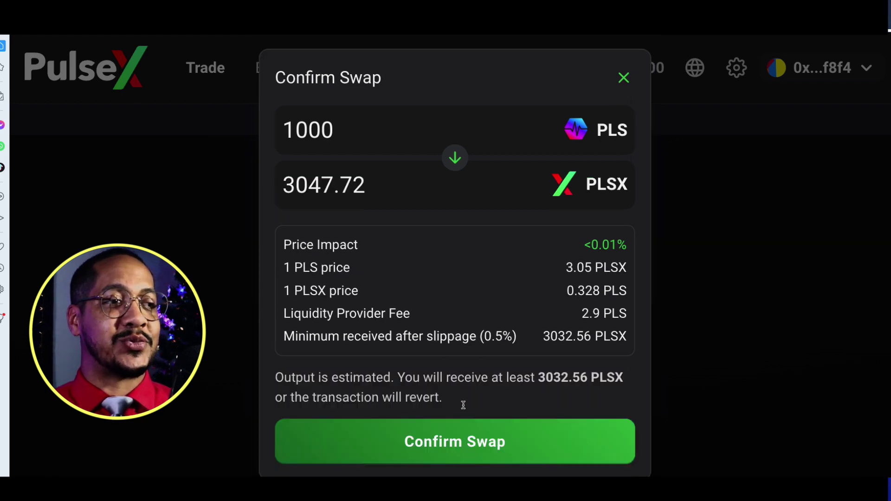
pyautogui.click(457, 441)
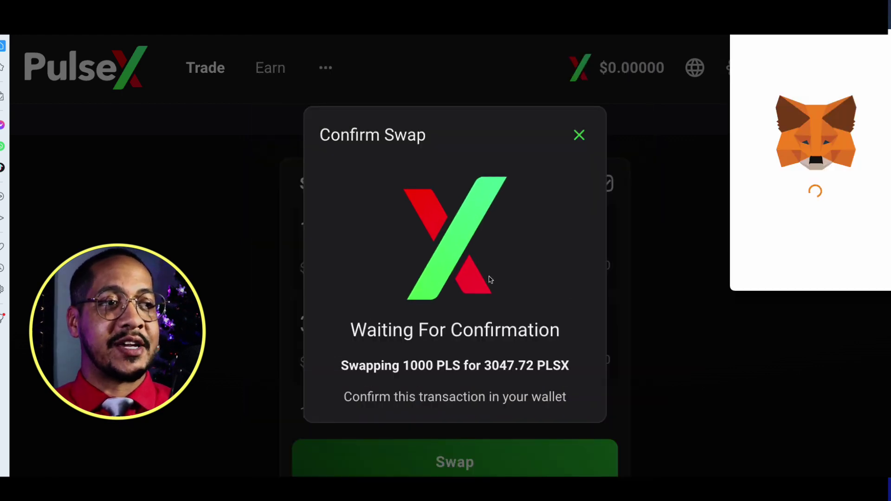
# Step: Enlarge the MetaMask transaction window, check the estimated gas fee and confirm the 1000 TPLS transaction
pyautogui.moveTo(794, 37); pyautogui.dragTo(344, 49)
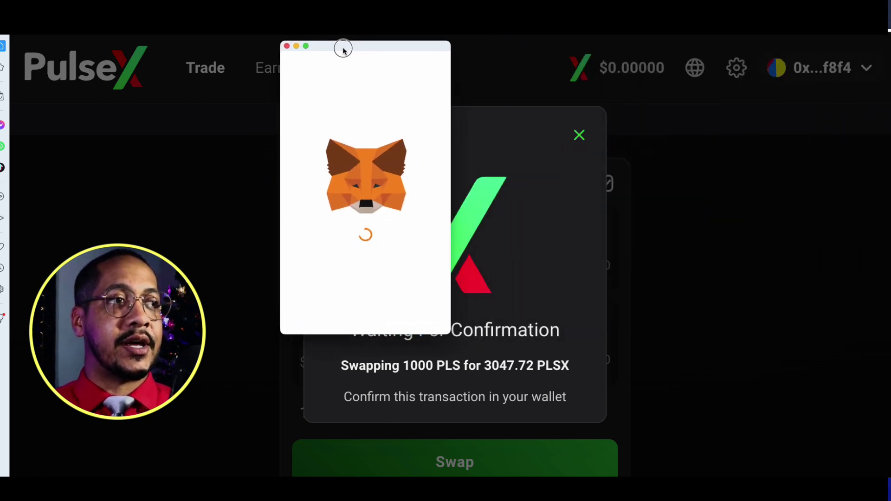
pyautogui.moveTo(452, 334); pyautogui.dragTo(732, 437)
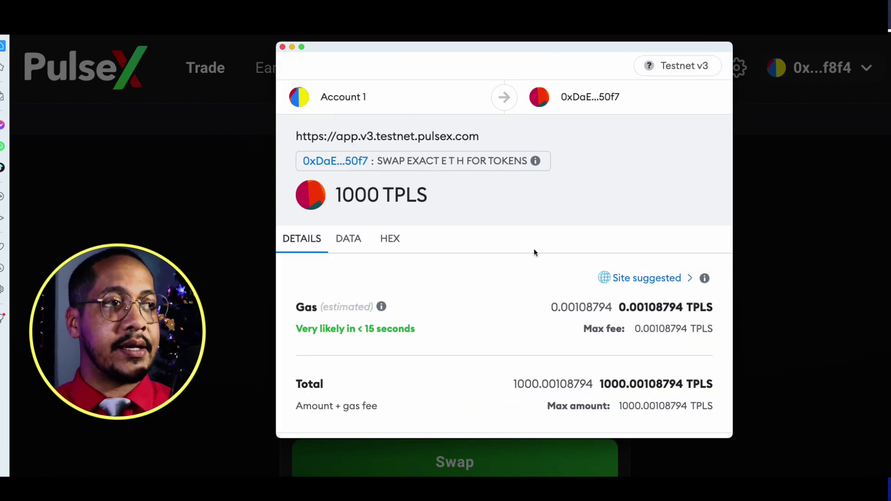
pyautogui.scroll(-3, 511, 222)
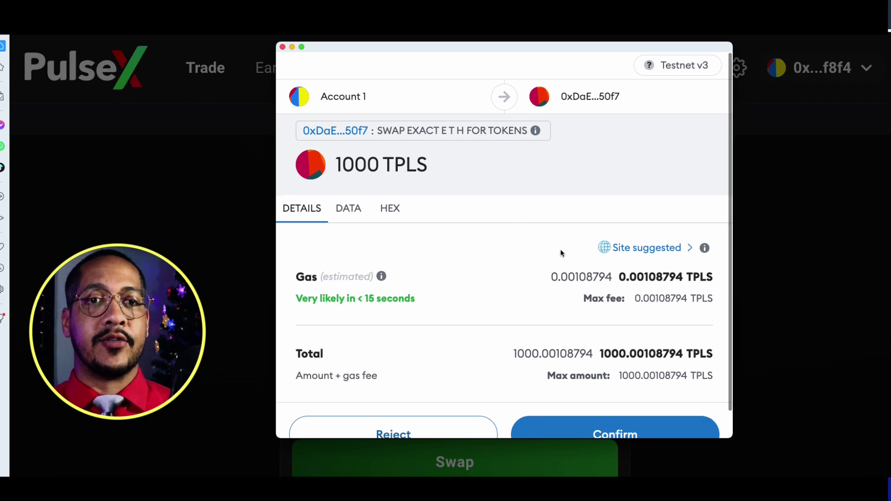
pyautogui.moveTo(557, 249); pyautogui.dragTo(586, 249)
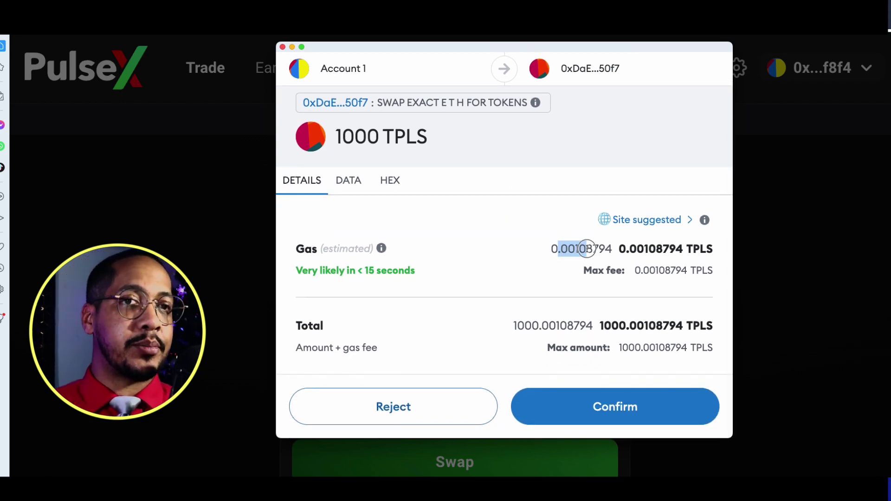
pyautogui.moveTo(587, 248); pyautogui.dragTo(586, 249)
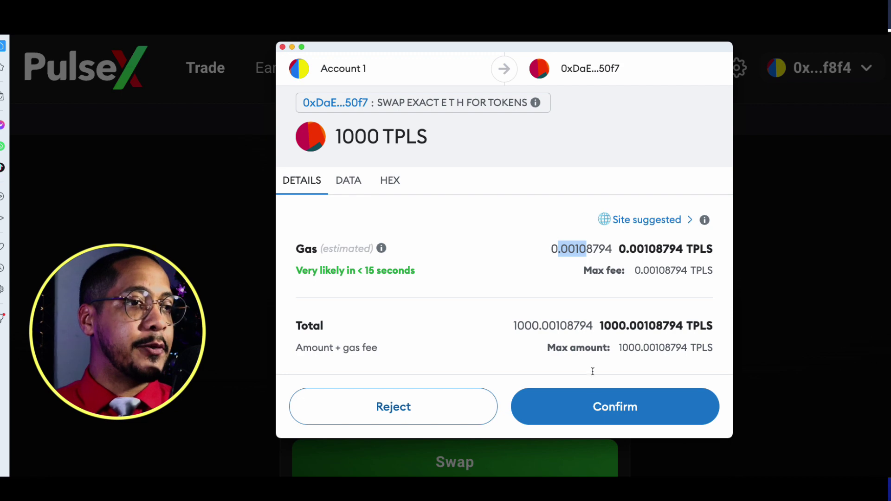
pyautogui.click(591, 403)
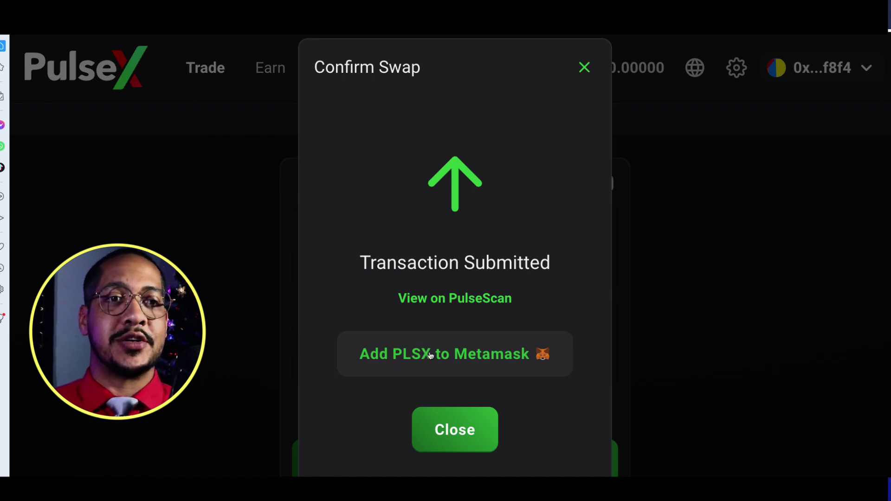
# Step: Import the PLSX token into MetaMask, close the swap confirmation and view the wallet's assets
pyautogui.click(499, 358)
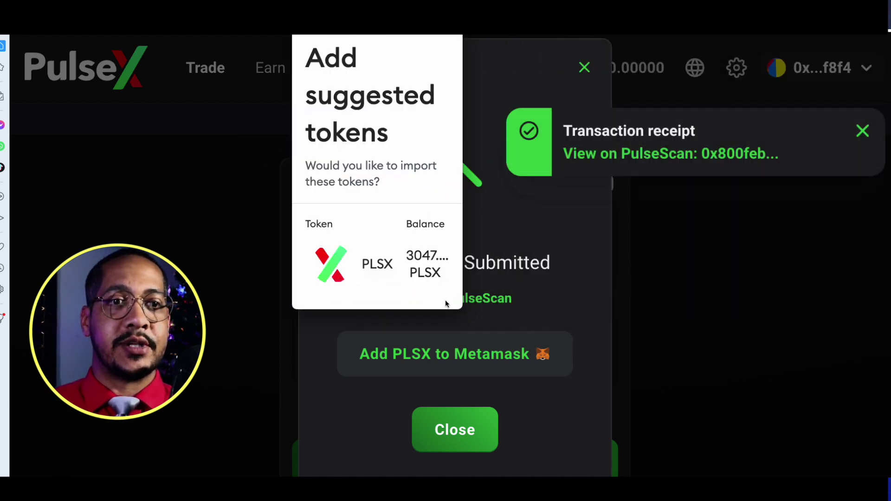
pyautogui.moveTo(466, 312); pyautogui.dragTo(732, 433)
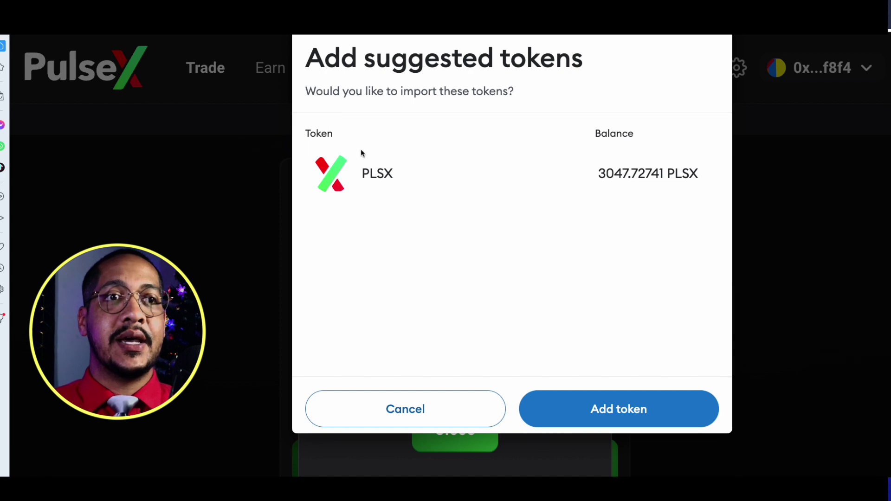
pyautogui.click(616, 410)
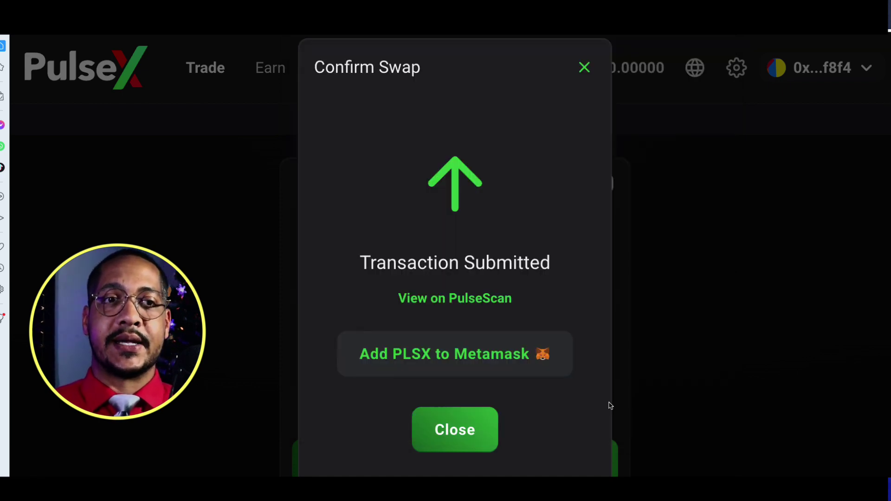
pyautogui.click(584, 68)
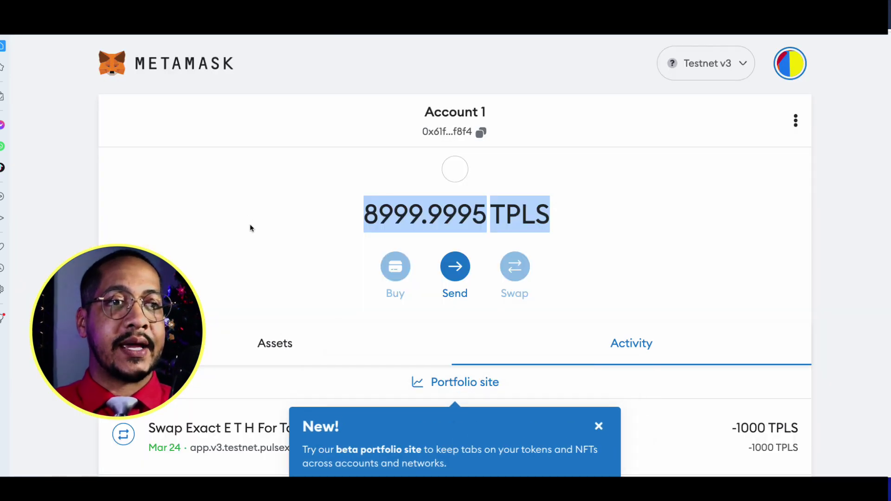
pyautogui.click(285, 356)
pyautogui.scroll(-4, 300, 290)
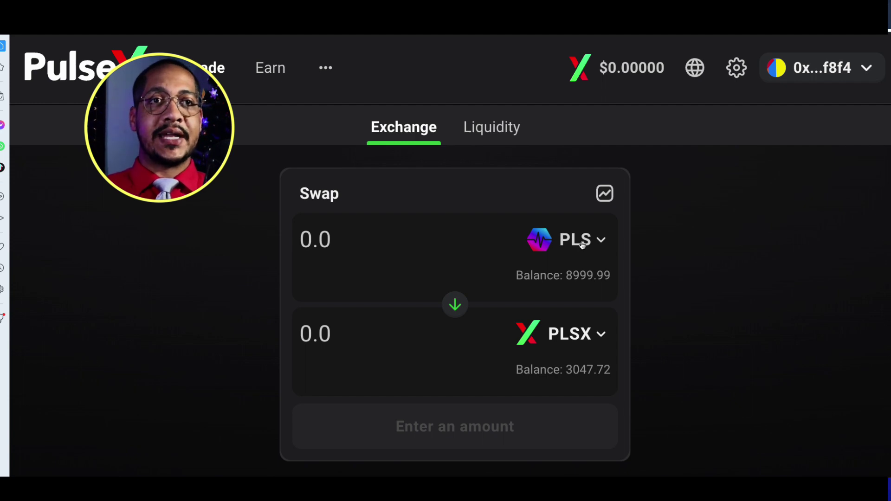
# Step: Import the HEX token into MetaMask from the list of tokens to receive
pyautogui.click(576, 338)
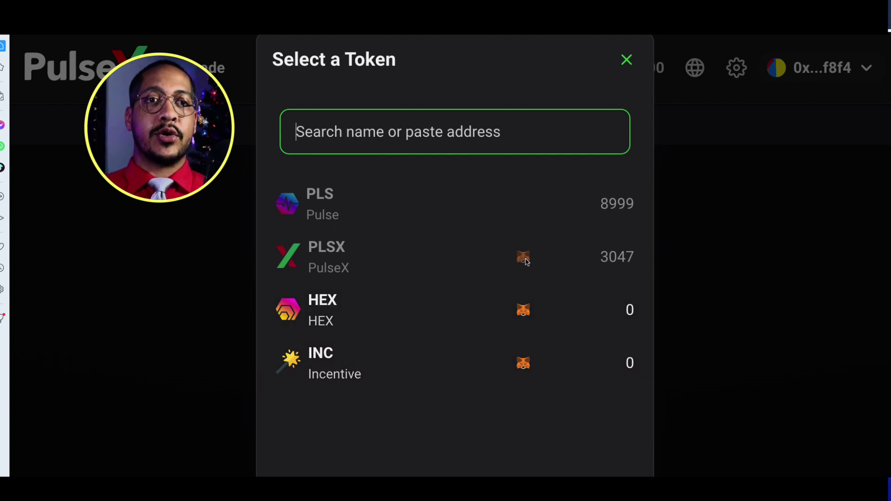
pyautogui.click(524, 311)
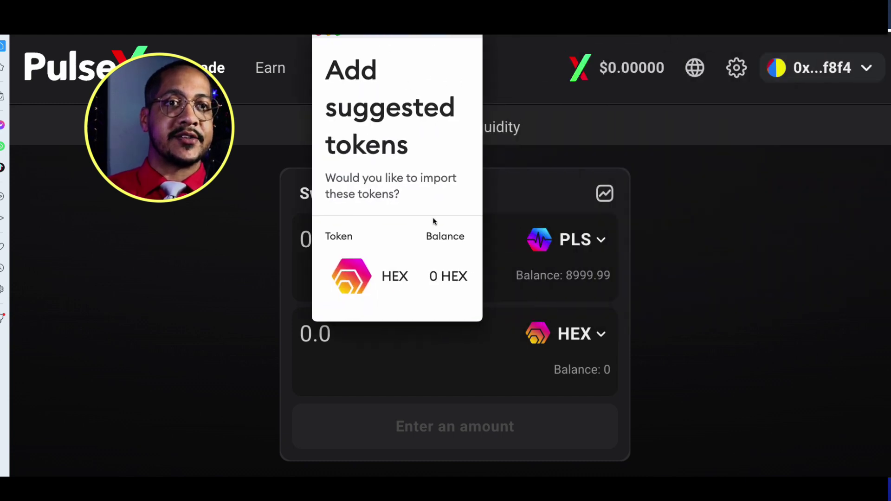
pyautogui.moveTo(477, 320); pyautogui.dragTo(688, 376)
pyautogui.scroll(-2, 563, 307)
pyautogui.click(594, 344)
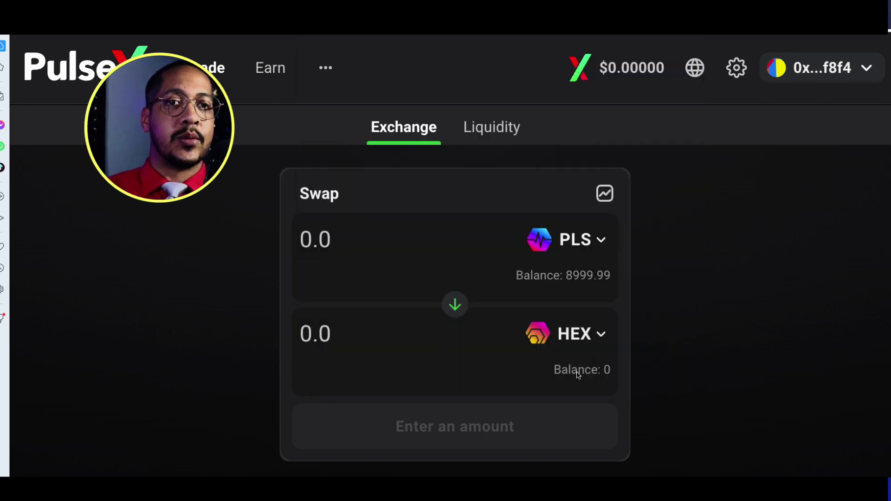
# Step: Import the INC token into MetaMask from the list of tokens to receive
pyautogui.click(574, 334)
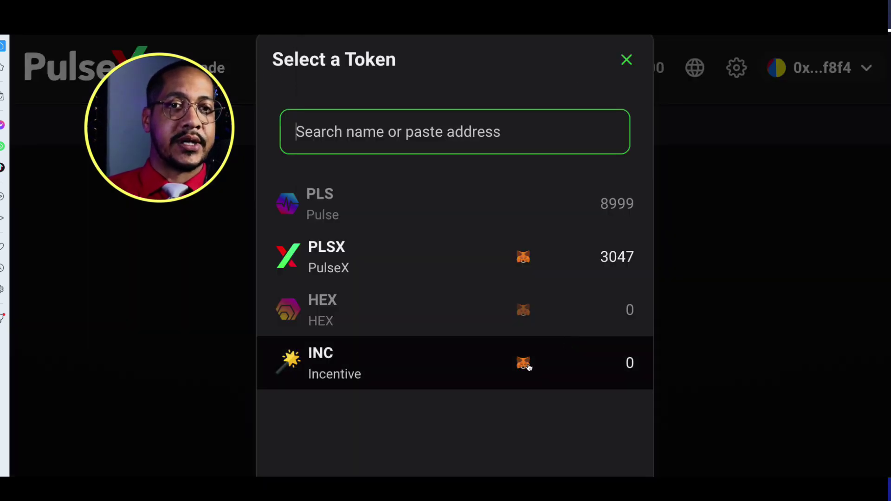
pyautogui.click(532, 367)
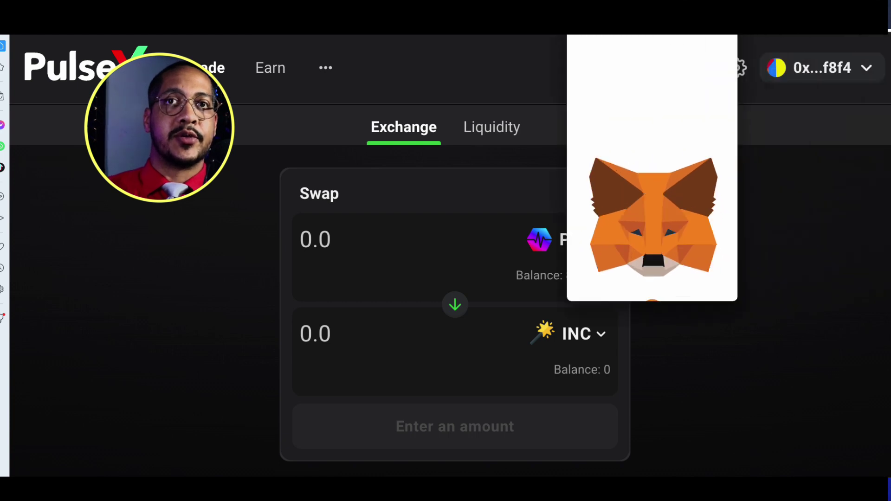
pyautogui.moveTo(405, 329); pyautogui.dragTo(647, 432)
pyautogui.click(539, 423)
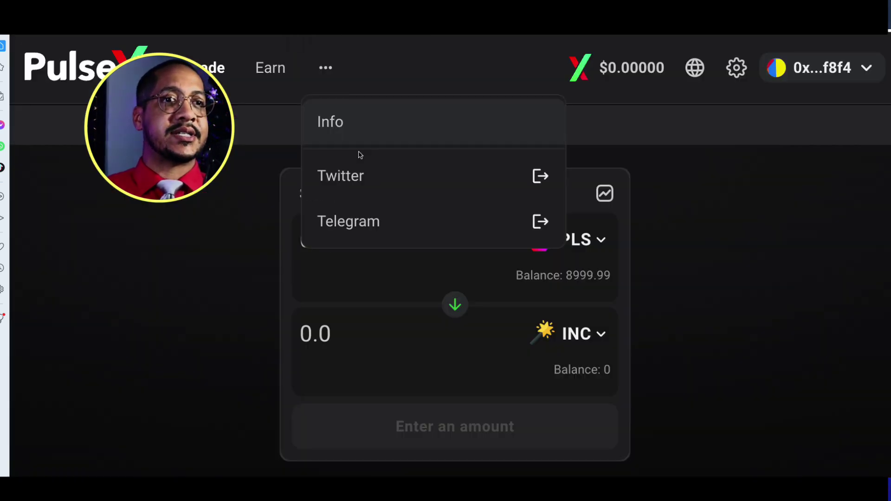
# Step: Set up a swap of 1000 PLS for HEX, review its confirmation details and close them without submitting
pyautogui.click(572, 334)
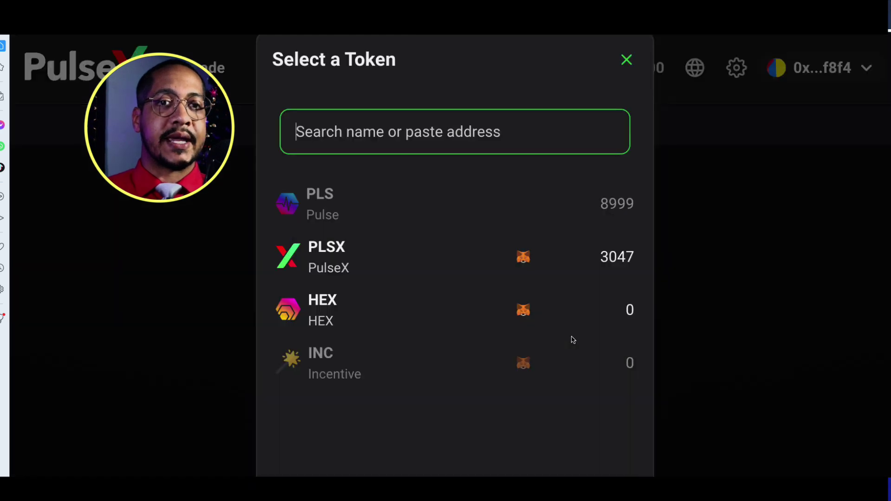
pyautogui.click(331, 310)
pyautogui.click(349, 236)
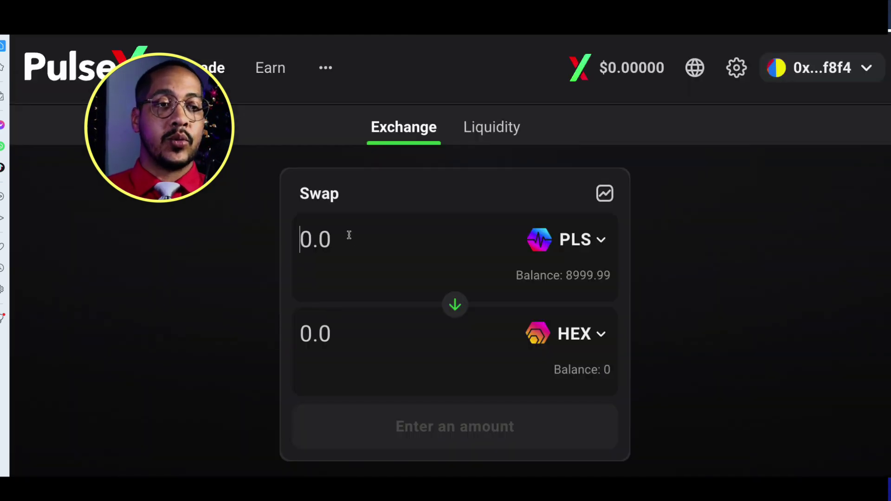
pyautogui.write('1000')
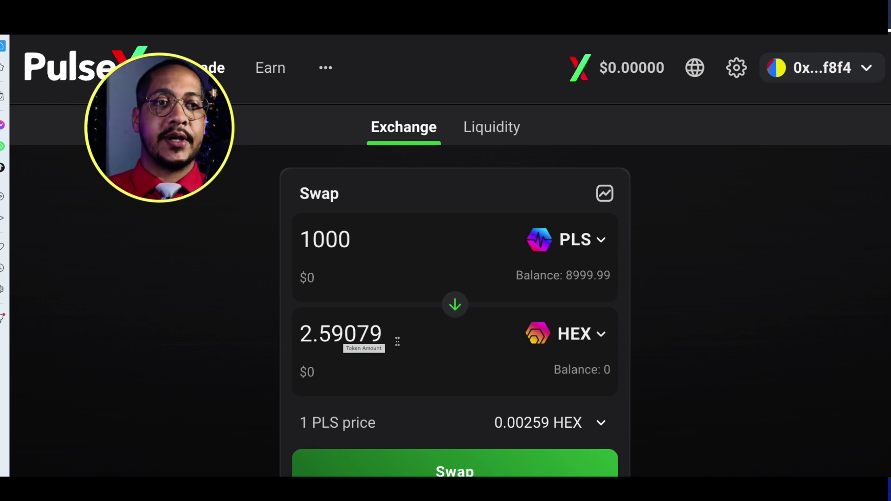
pyautogui.click(446, 461)
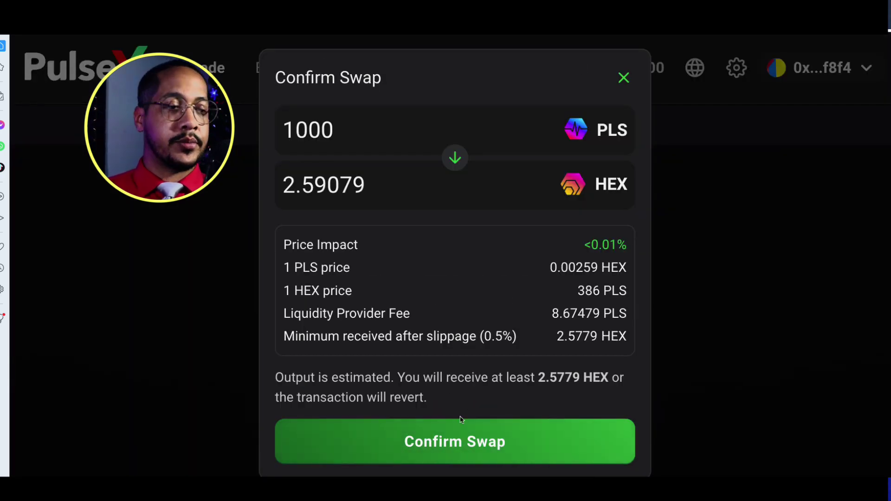
pyautogui.click(624, 76)
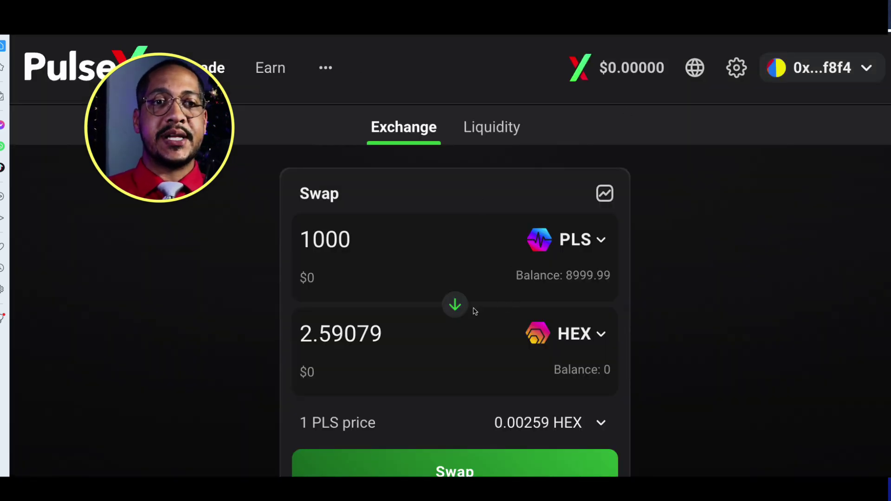
# Step: Open the token selection for the token to receive, ready to enter a token address in its search
pyautogui.click(561, 340)
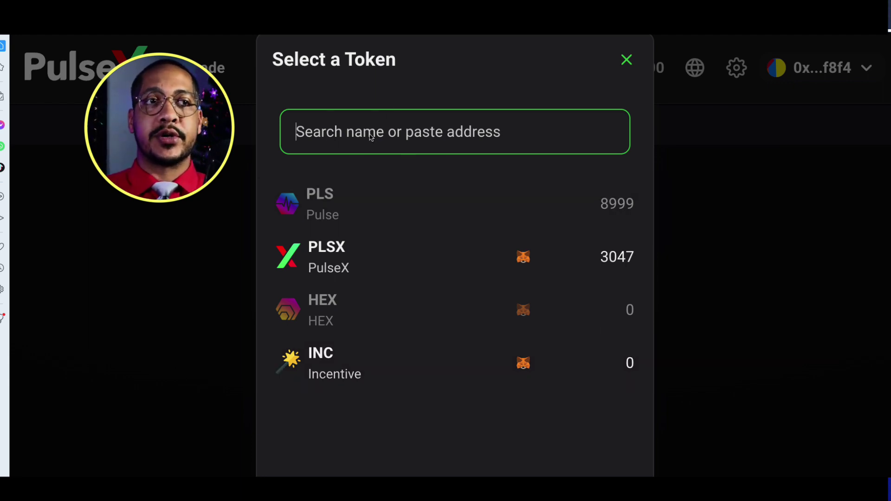
pyautogui.click(403, 112)
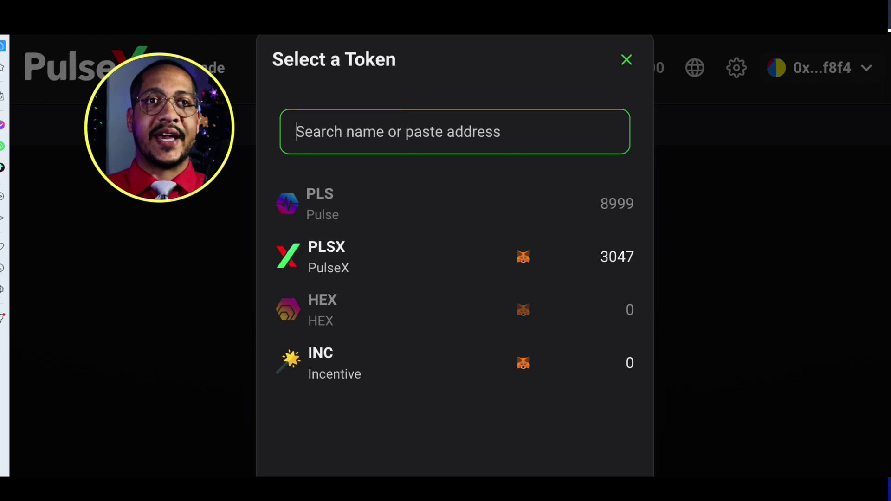
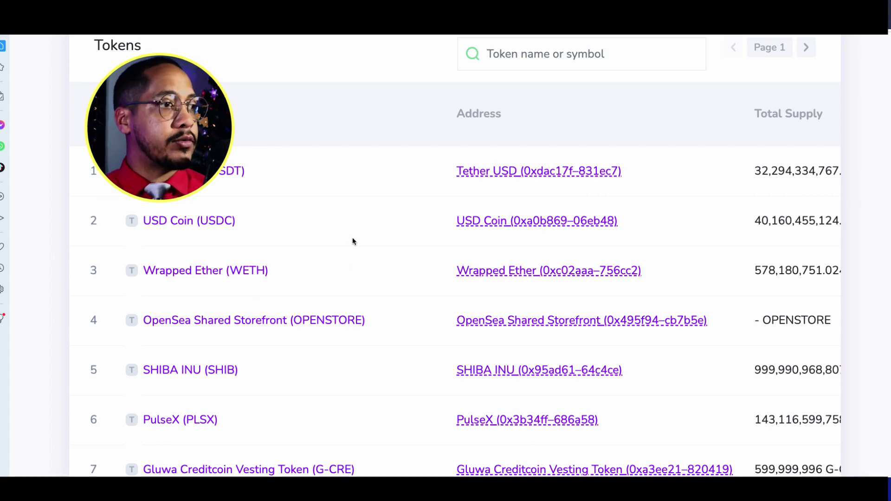
# Step: Switch to PulseScan, open the SHIBA INU (SHIB) address from the token list and copy its contract address
pyautogui.scroll(-2, 361, 252)
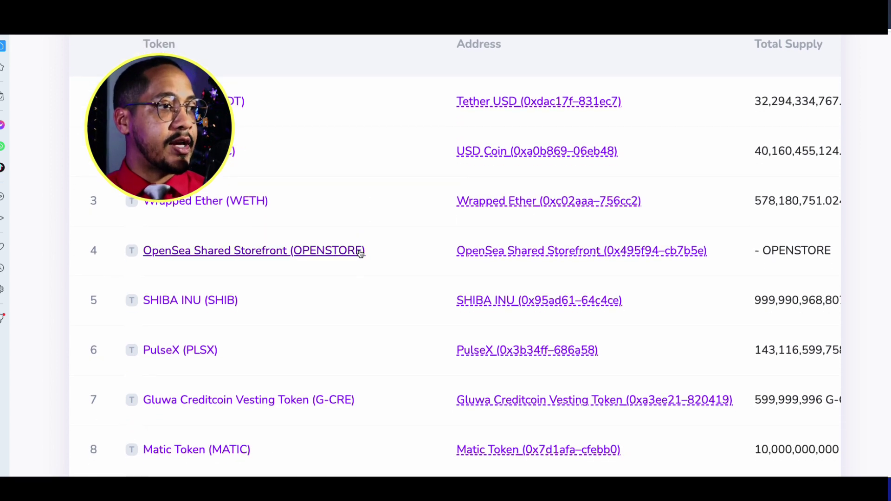
pyautogui.scroll(-1, 361, 253)
pyautogui.scroll(2, 366, 252)
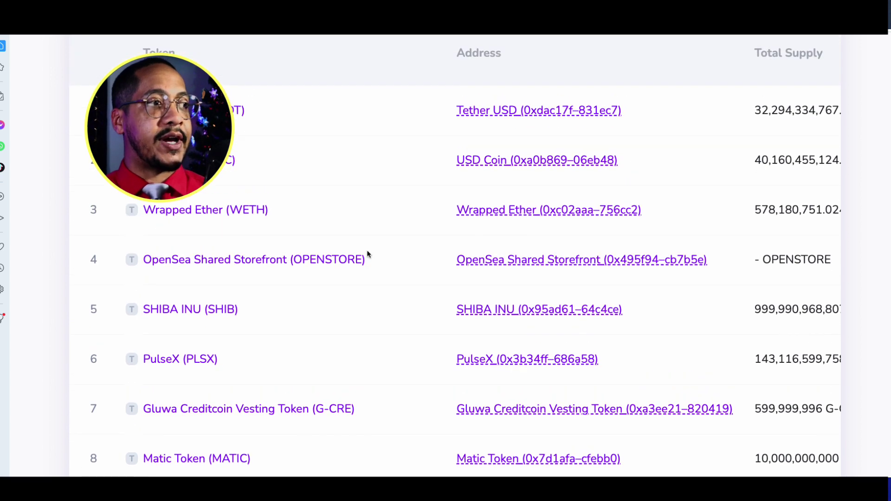
pyautogui.click(603, 310)
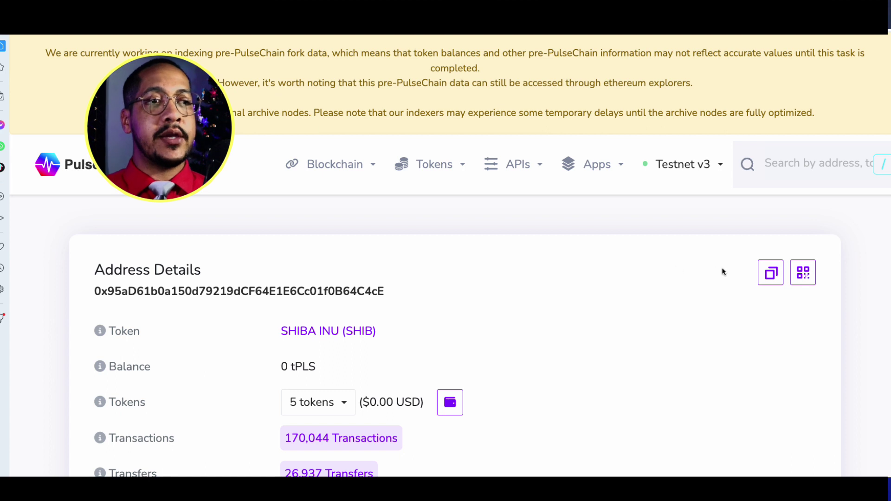
pyautogui.click(773, 273)
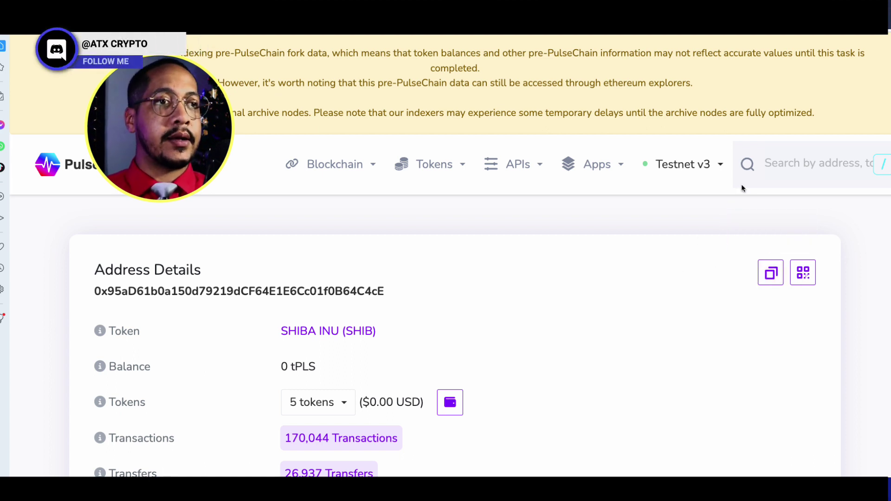
# Step: Search PulseScan for hdrn, open the Hedron token page and copy its contract address
pyautogui.click(778, 165)
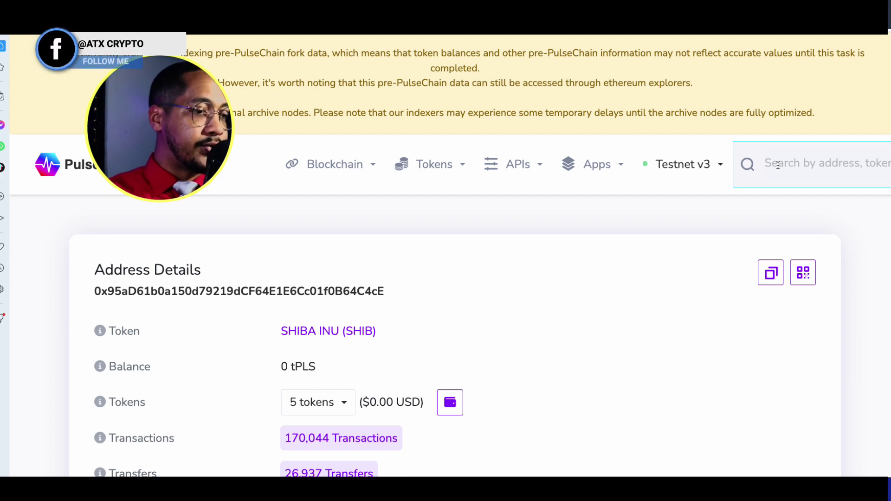
pyautogui.write('hdrn')
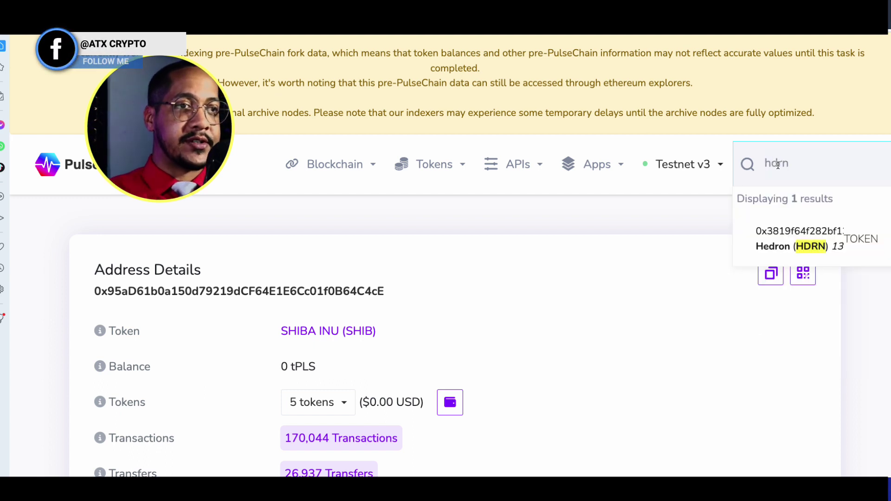
pyautogui.click(797, 235)
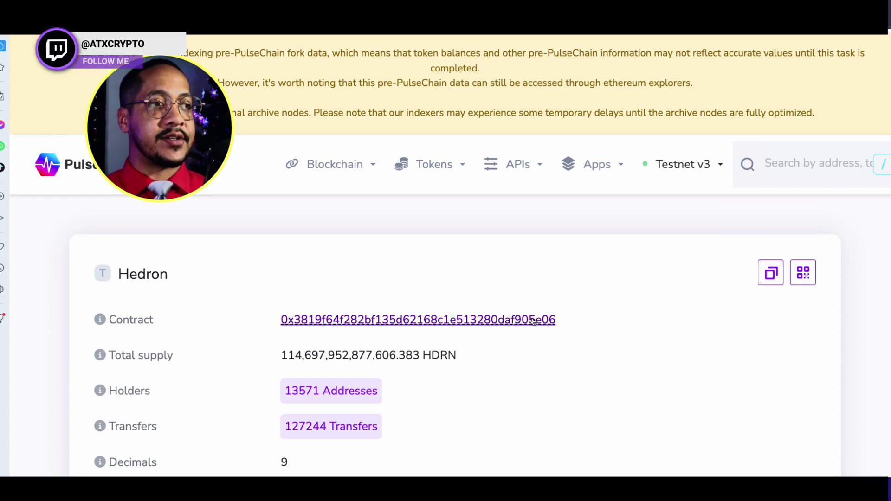
pyautogui.click(770, 278)
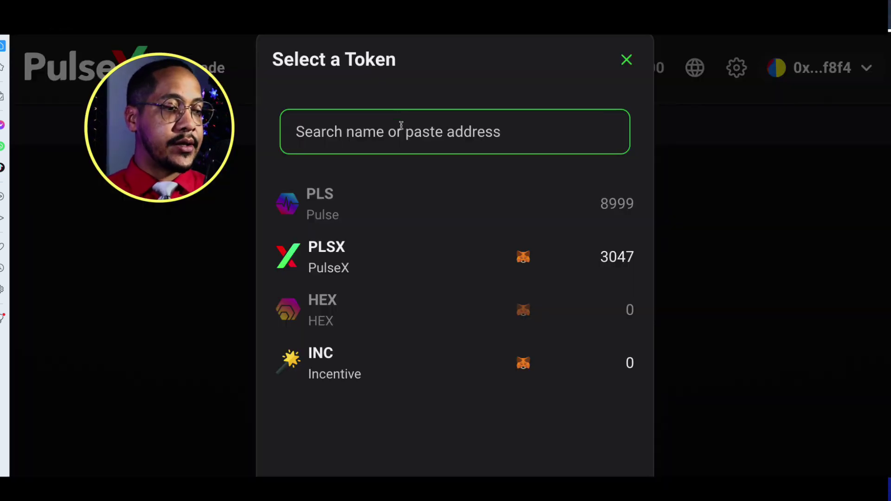
# Step: Switch back to PulseX, look up the copied Hedron contract address, acknowledge the risk and import HDRN as the token to receive
pyautogui.hotkey('ctrl', 'v')
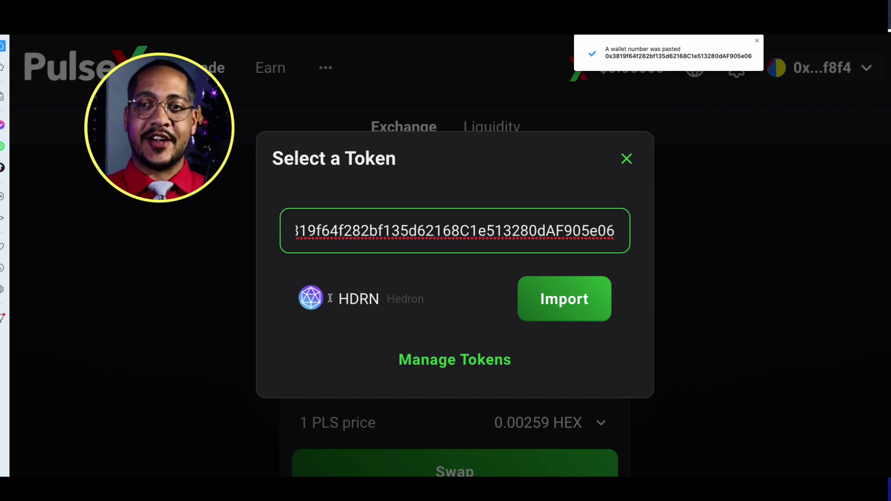
pyautogui.click(557, 303)
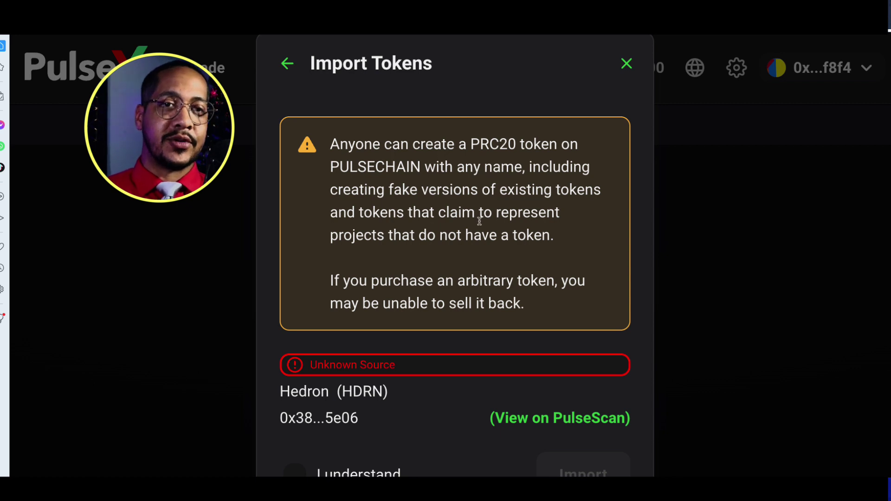
pyautogui.scroll(-1, 480, 222)
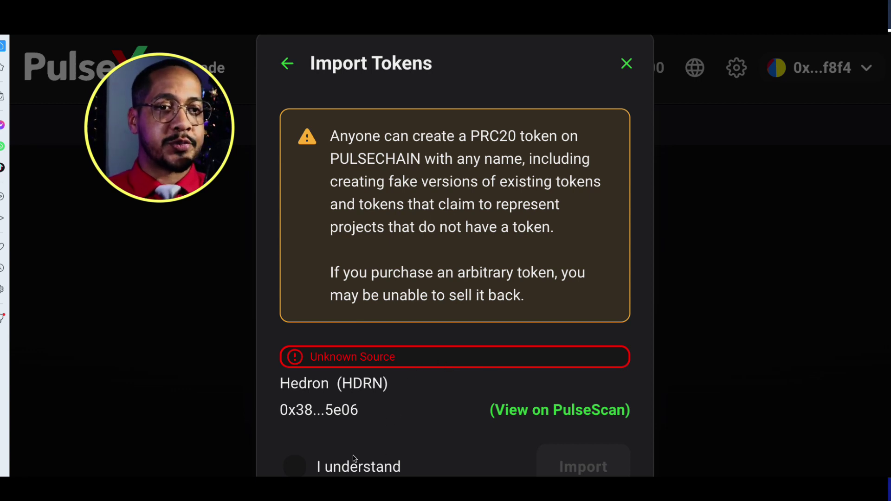
pyautogui.click(344, 467)
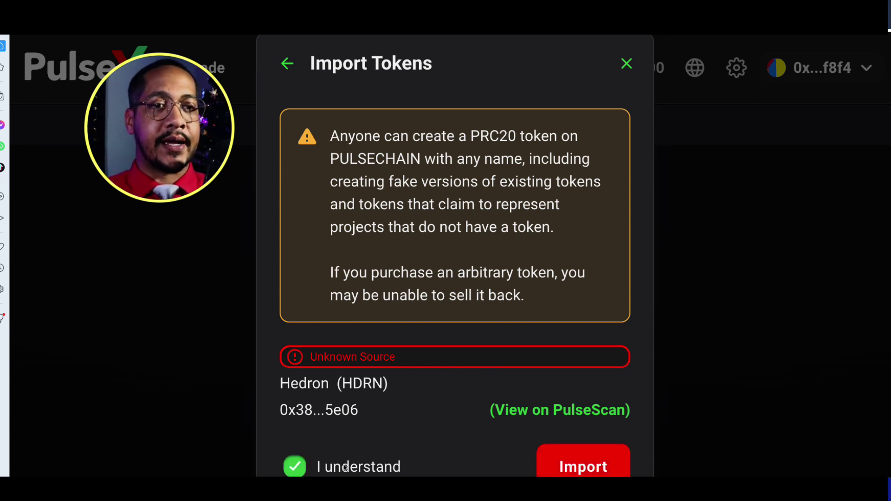
pyautogui.click(567, 467)
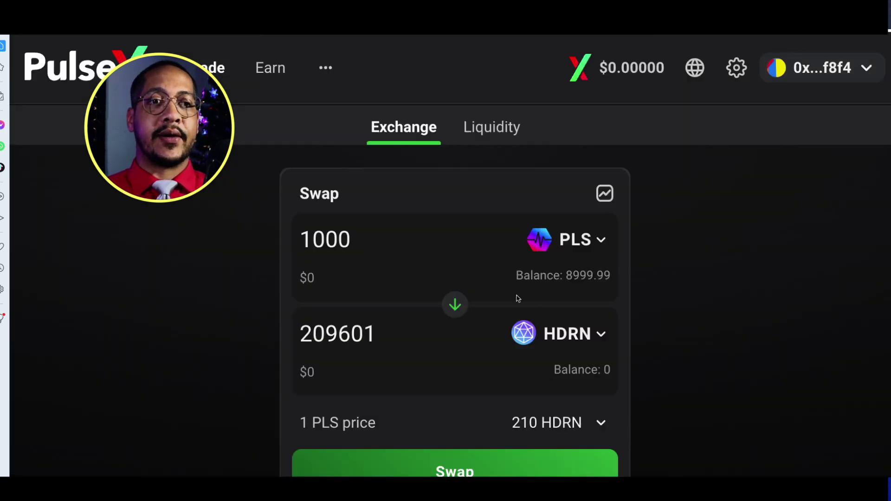
# Step: Swap 1000 PLS for HDRN and confirm the transaction in MetaMask
pyautogui.scroll(-1, 518, 299)
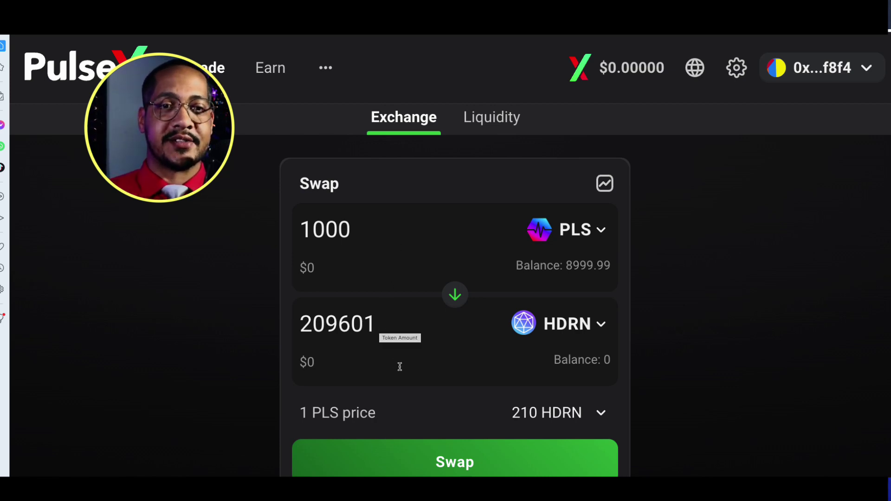
pyautogui.click(443, 462)
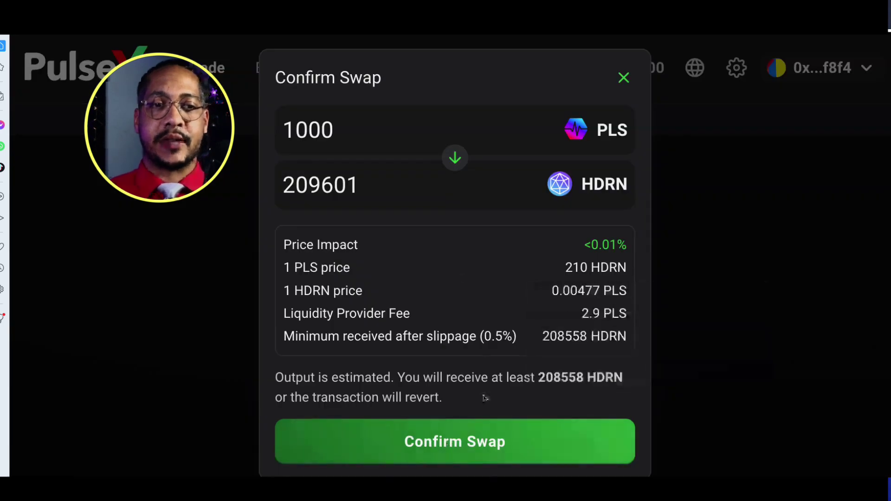
pyautogui.click(485, 435)
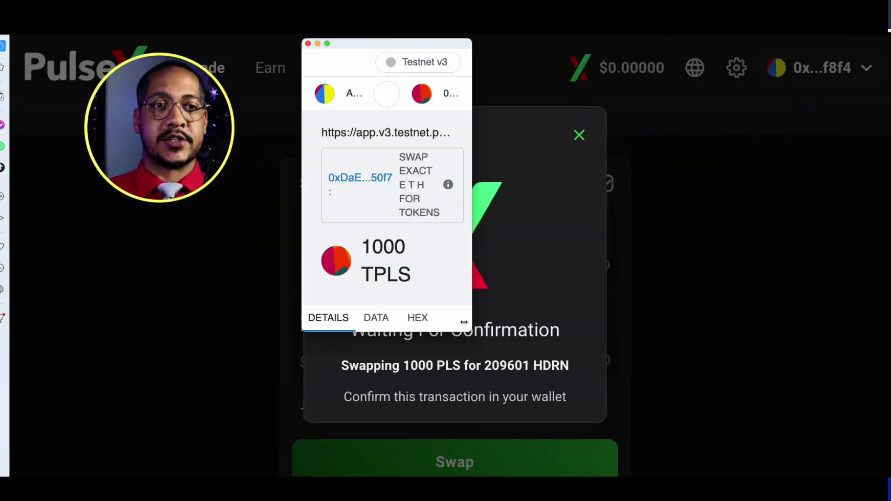
pyautogui.moveTo(464, 322); pyautogui.dragTo(748, 451)
pyautogui.scroll(-2, 591, 318)
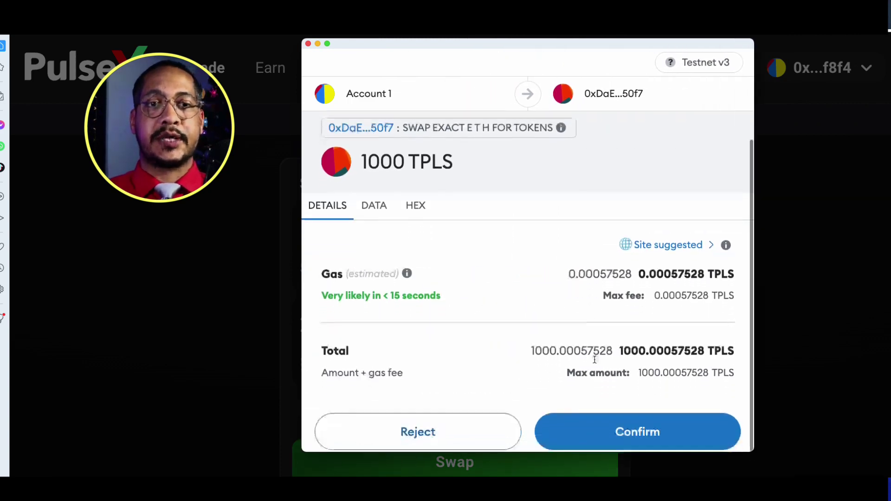
pyautogui.click(607, 424)
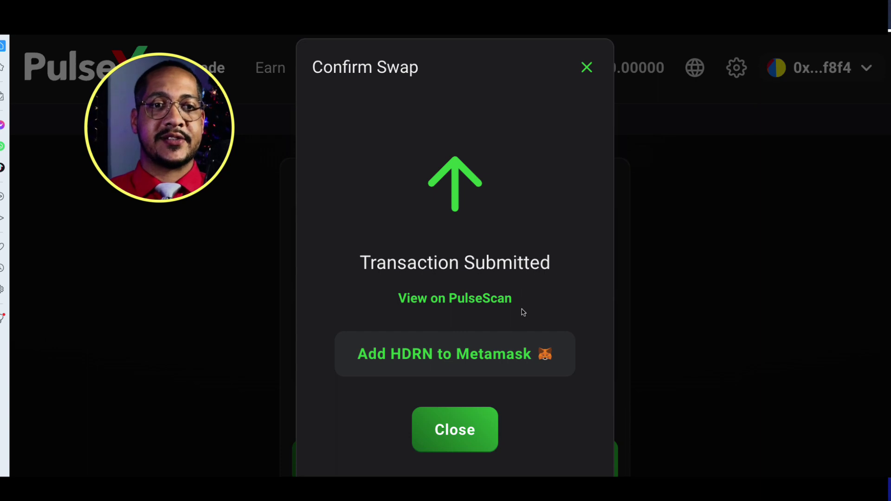
# Step: Add the HDRN token to MetaMask from the submitted swap's confirmation
pyautogui.click(488, 354)
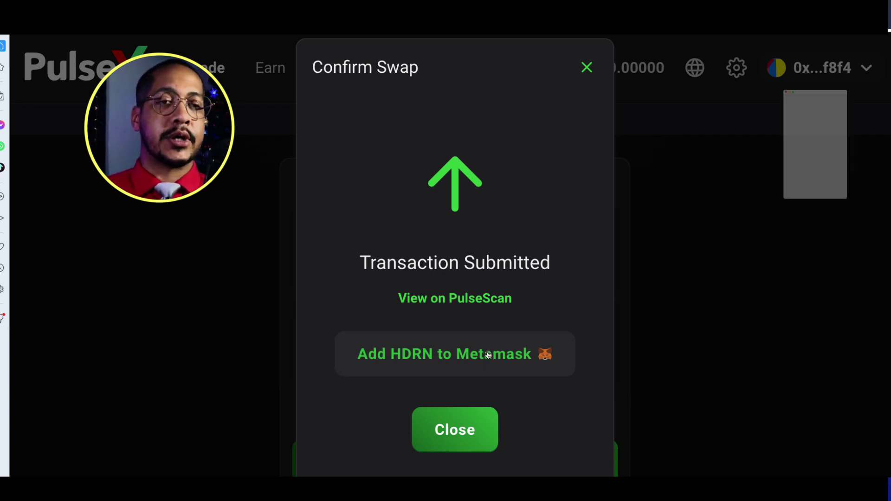
pyautogui.moveTo(810, 43); pyautogui.dragTo(294, 45)
pyautogui.moveTo(384, 327); pyautogui.dragTo(700, 454)
pyautogui.scroll(-2, 523, 281)
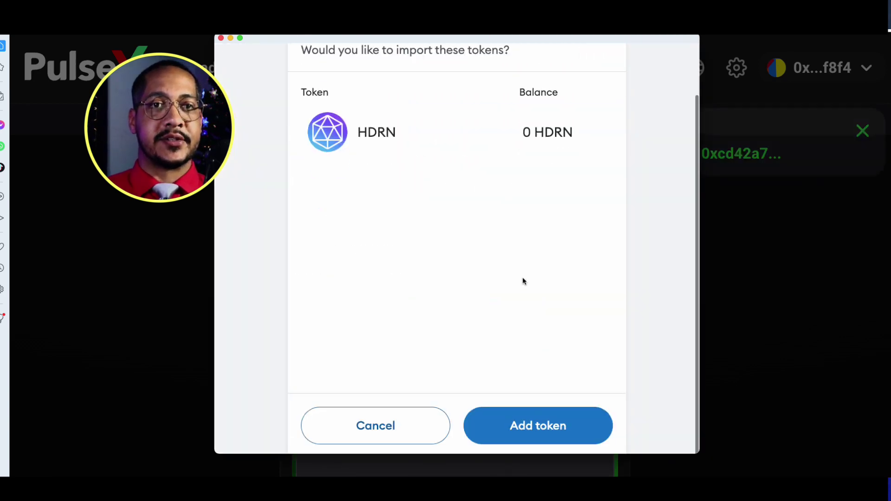
pyautogui.click(539, 426)
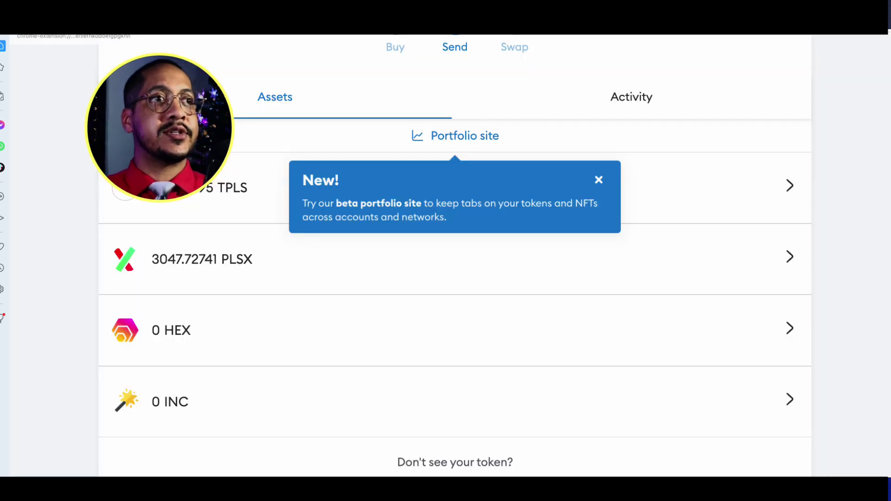
# Step: Examine the MetaMask asset list, checking the HDRN and TPLS balances after the swap
pyautogui.scroll(-1, 203, 223)
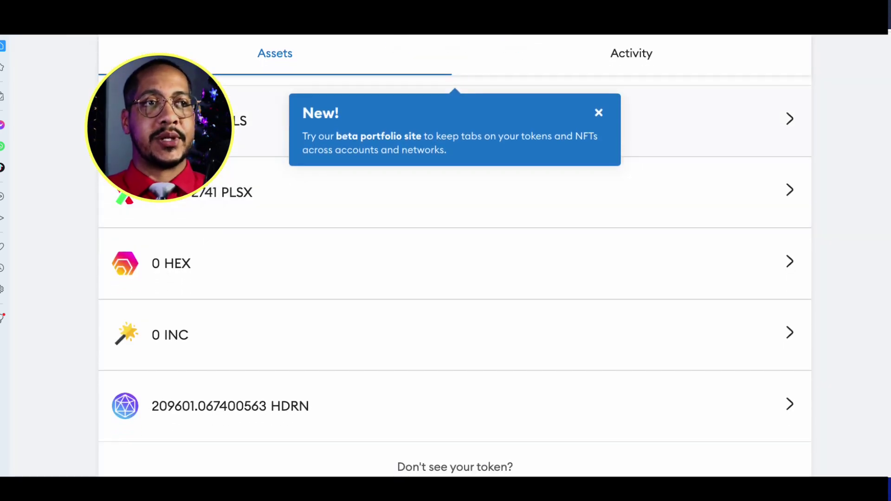
pyautogui.moveTo(743, 195)
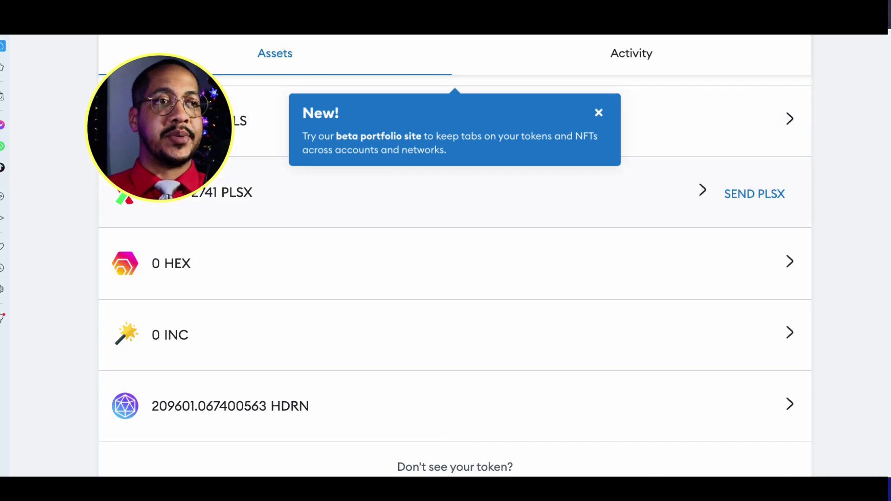
pyautogui.moveTo(168, 395)
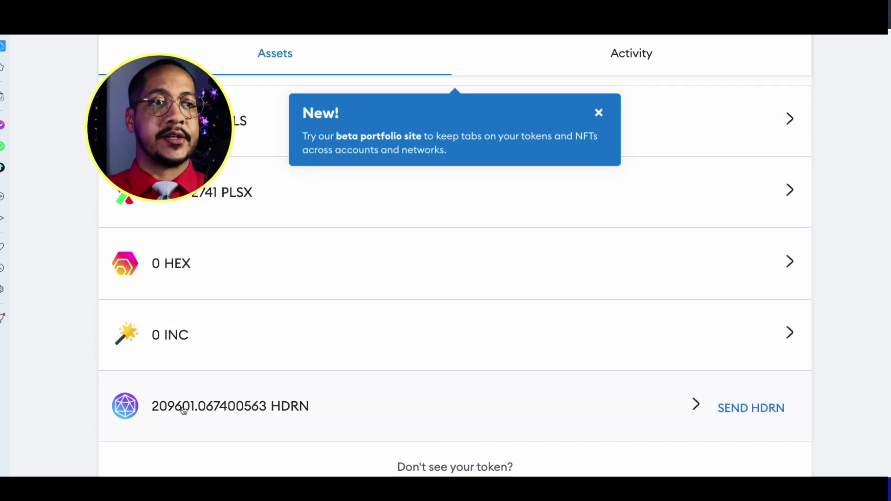
pyautogui.moveTo(276, 285)
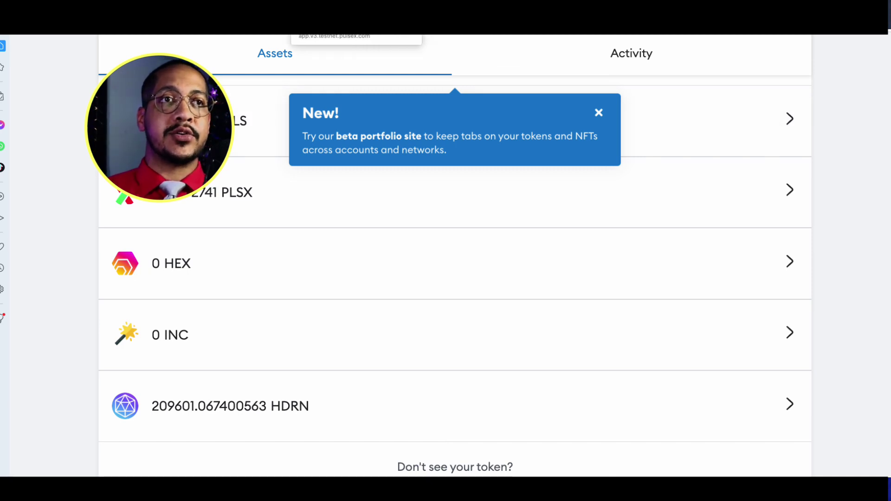
pyautogui.write('settings')
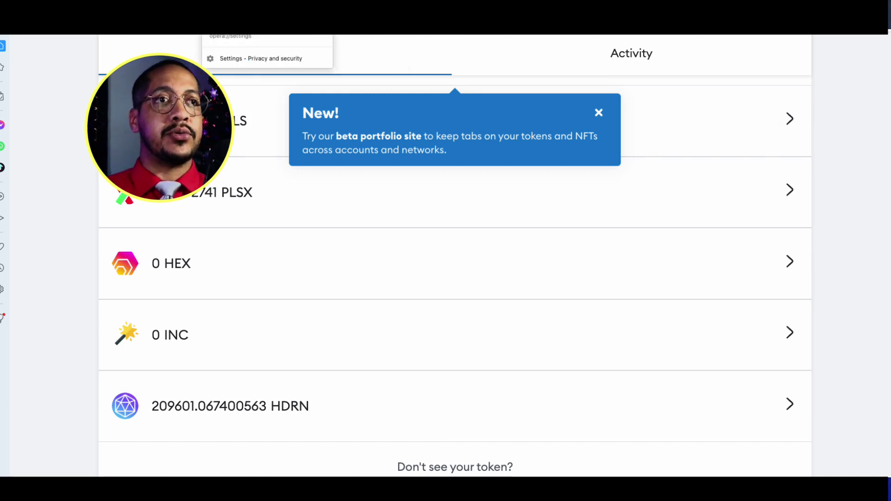
pyautogui.press('Escape')
pyautogui.moveTo(341, 244)
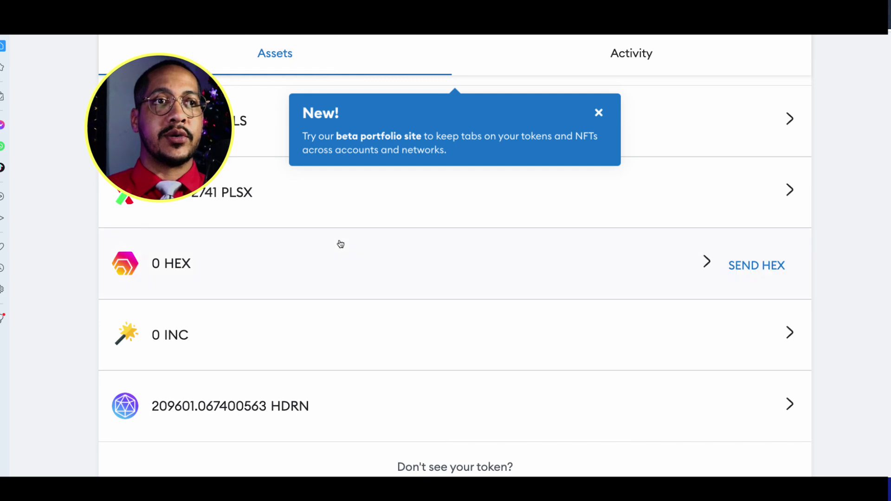
pyautogui.scroll(5, 340, 244)
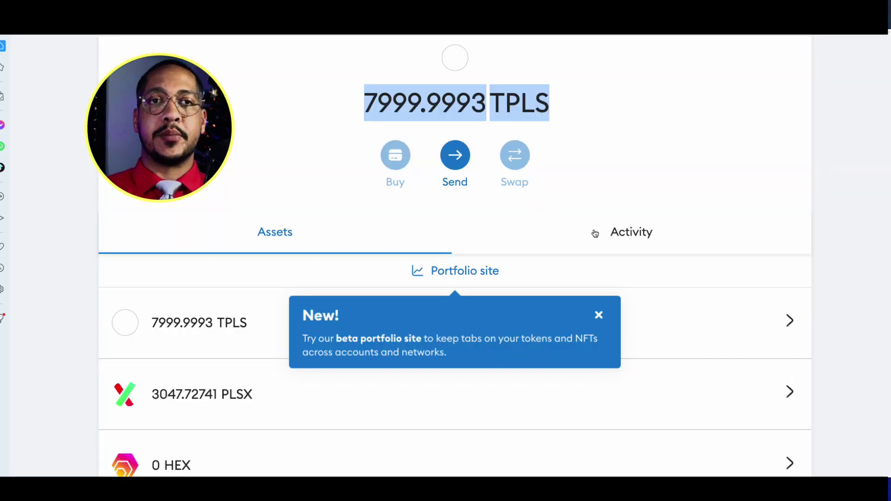
pyautogui.scroll(-6, 594, 233)
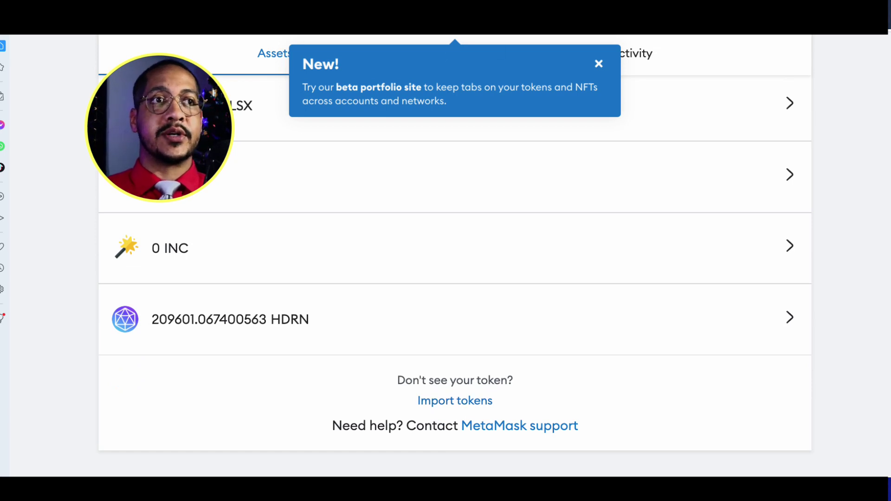
# Step: Switch from MetaMask to the PulseChain launchpad page and on to the Hedron token page on PulseScan
pyautogui.write('settings')
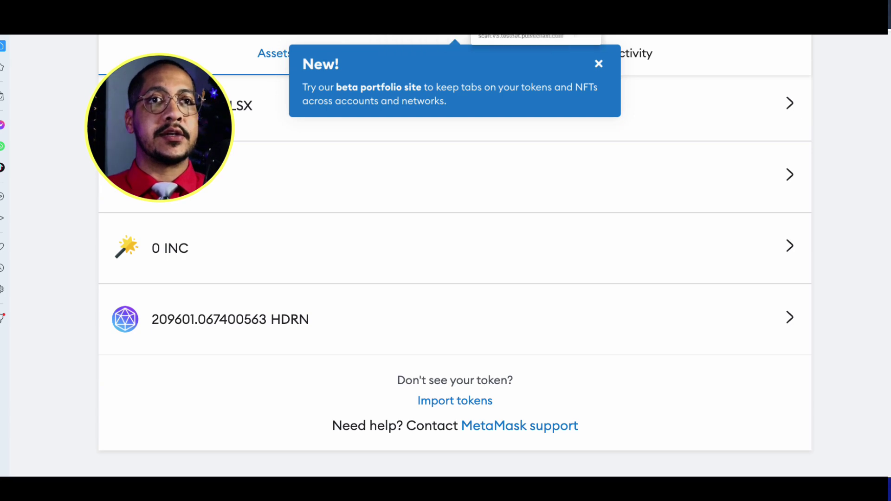
pyautogui.click(140, 26)
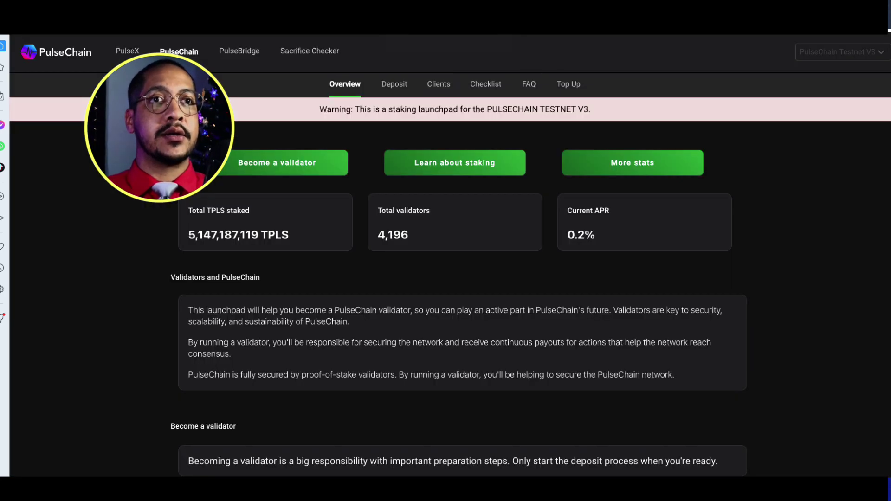
pyautogui.hotkey('ctrl', 'Tab')
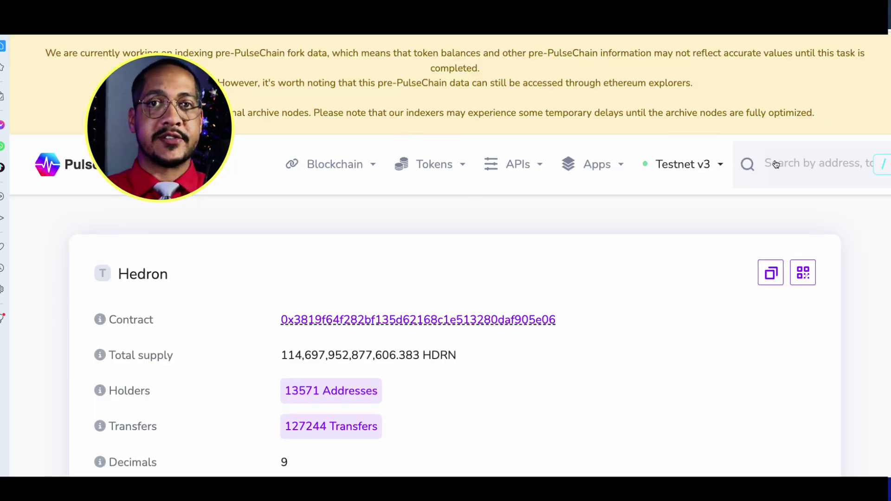
# Step: Open the USD Coin (USDC) page from PulseScan's token list and copy its contract address
pyautogui.click(431, 173)
pyautogui.click(423, 203)
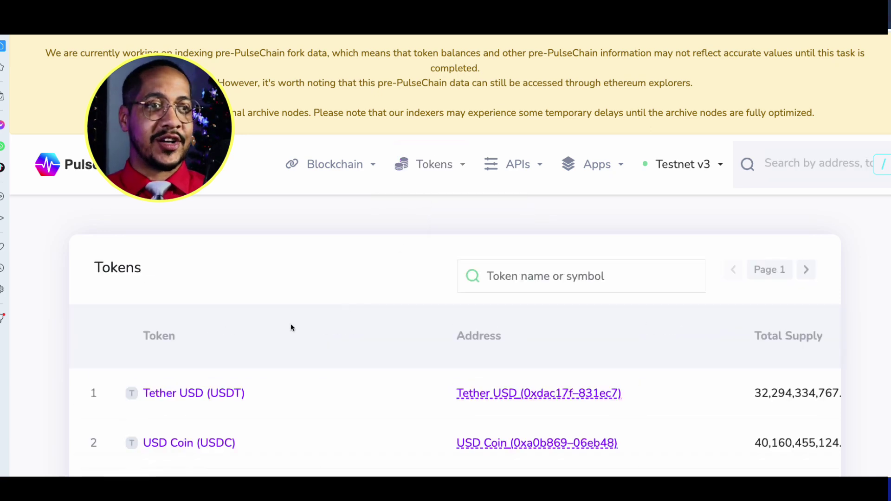
pyautogui.scroll(-2, 279, 330)
pyautogui.click(222, 362)
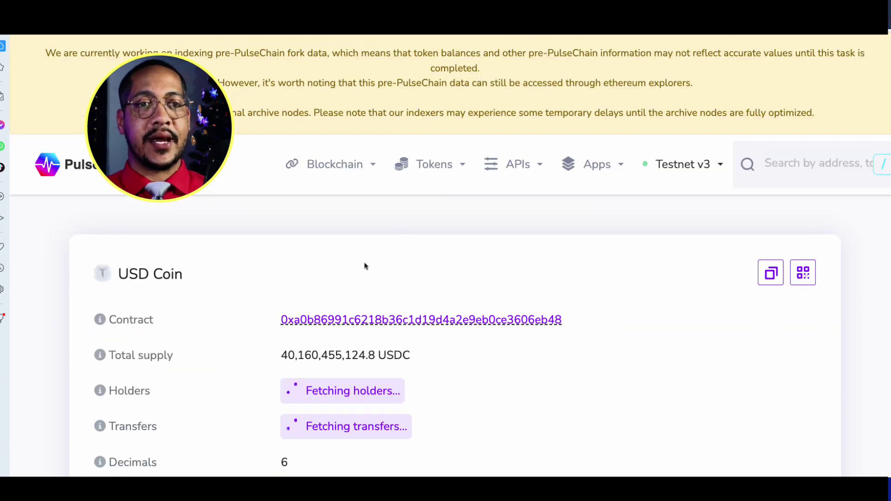
pyautogui.click(778, 275)
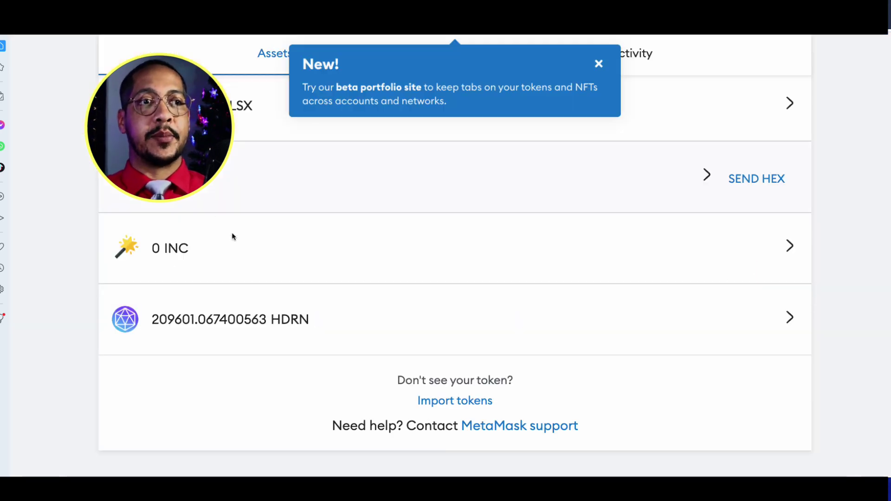
# Step: Switch to MetaMask and start a custom token import with the copied USD Coin contract address and the symbol USDC
pyautogui.click(447, 402)
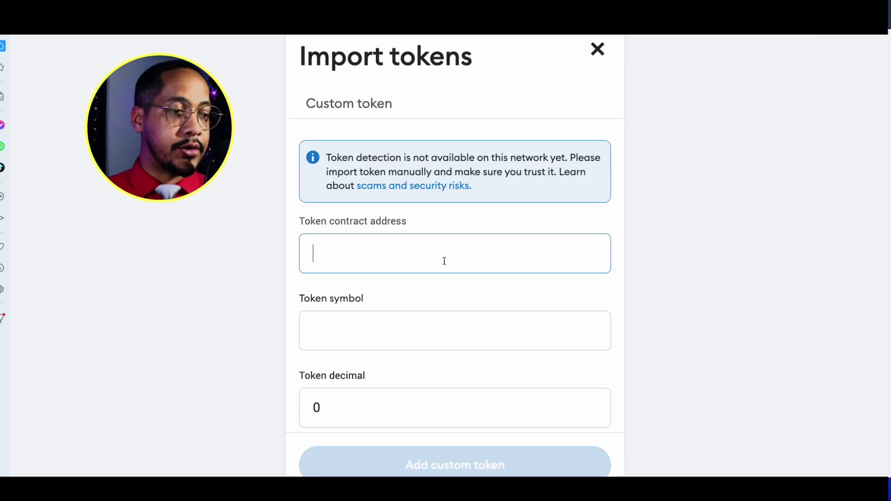
pyautogui.hotkey('ctrl', 'v')
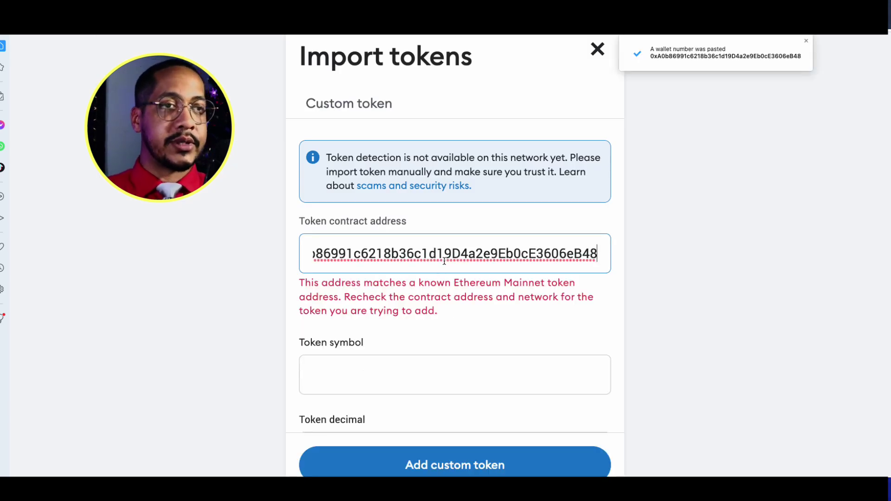
pyautogui.click(459, 297)
pyautogui.scroll(-2, 459, 297)
pyautogui.click(431, 307)
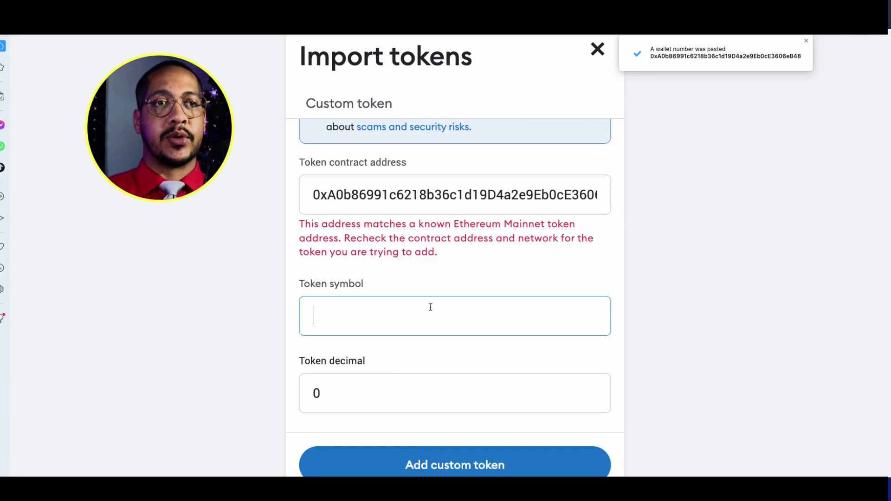
pyautogui.write('USDC')
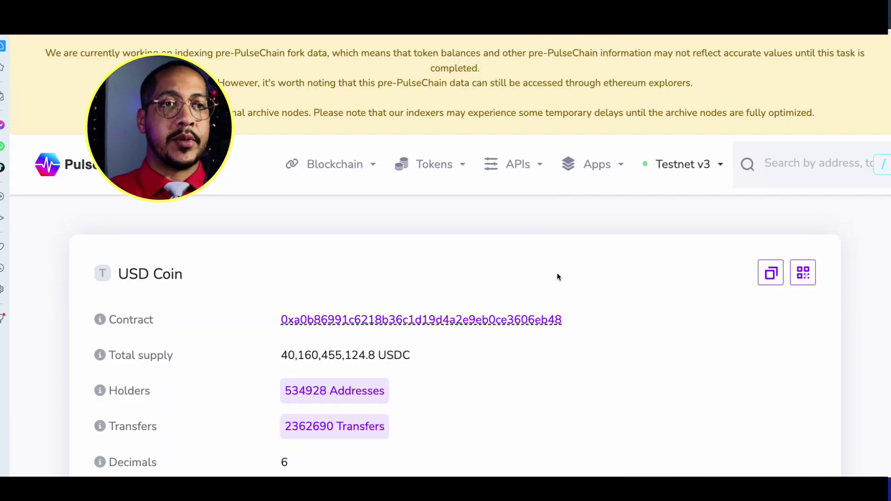
# Step: Set the token decimal to 6, as given on USD Coin's PulseScan page, review the import and back out of it
pyautogui.scroll(-3, 558, 275)
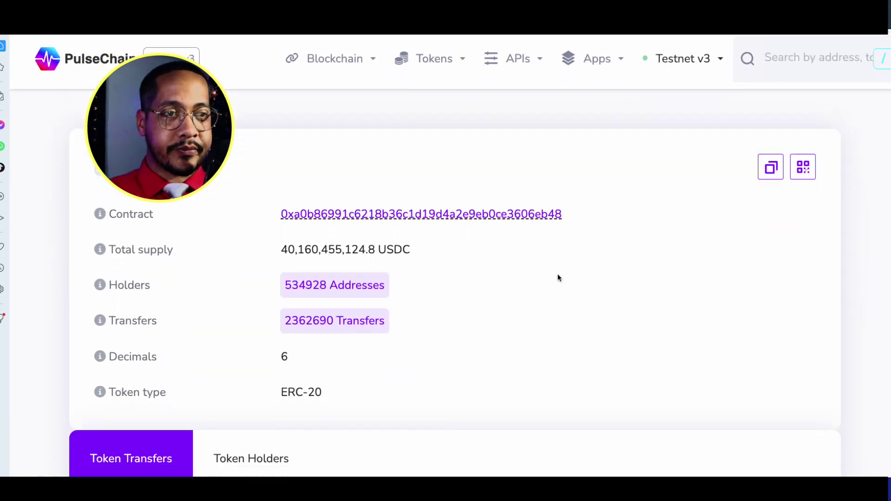
pyautogui.moveTo(294, 355)
pyautogui.mouseDown()
pyautogui.moveTo(90, 355)
pyautogui.moveTo(289, 362)
pyautogui.mouseUp()
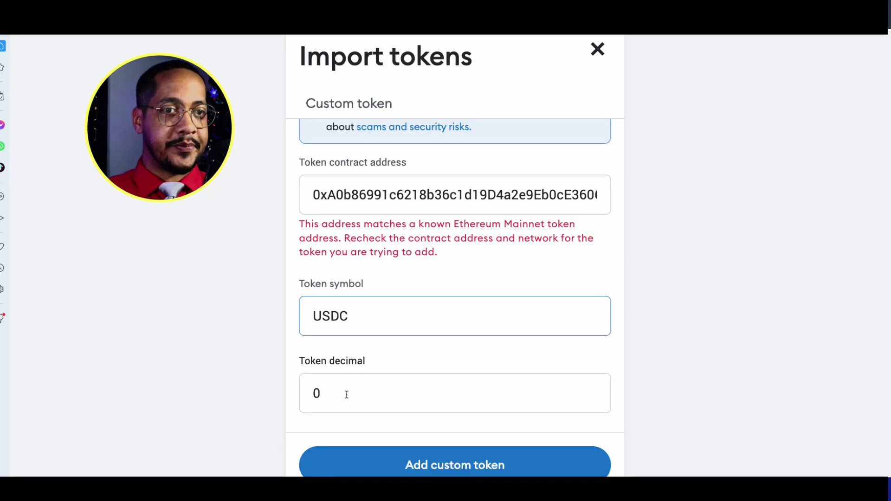
pyautogui.doubleClick(347, 394)
pyautogui.write('6')
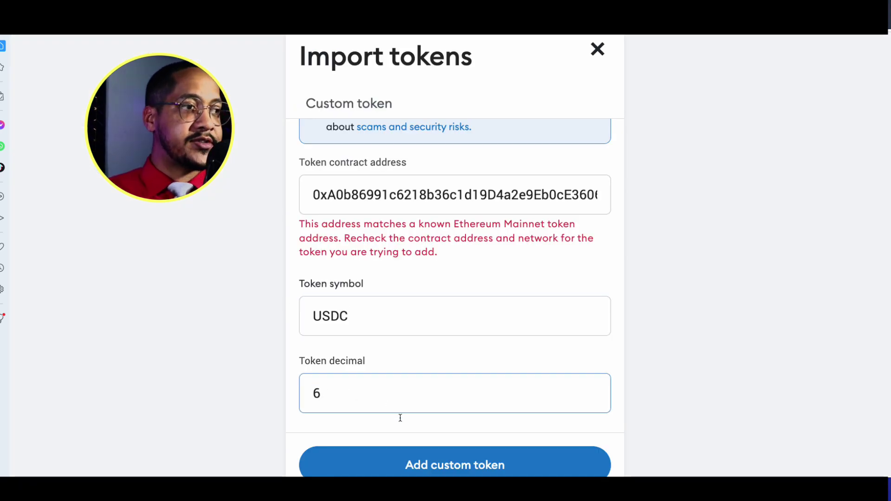
pyautogui.click(408, 462)
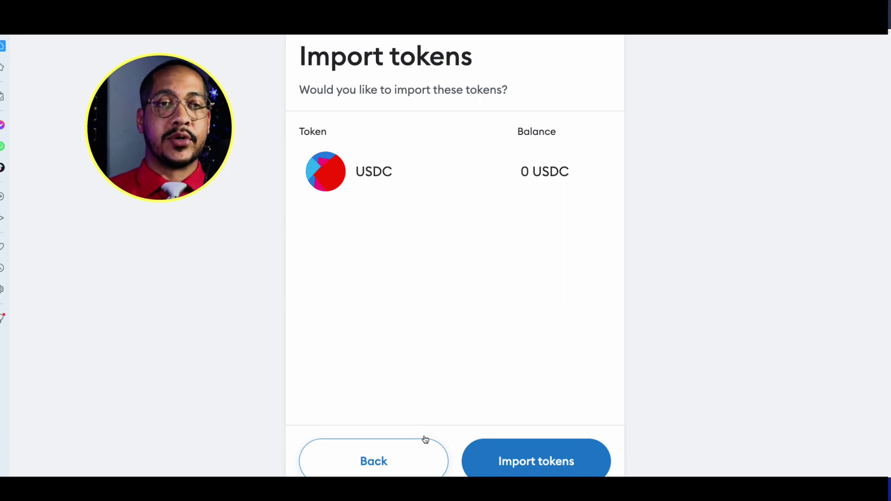
pyautogui.click(398, 461)
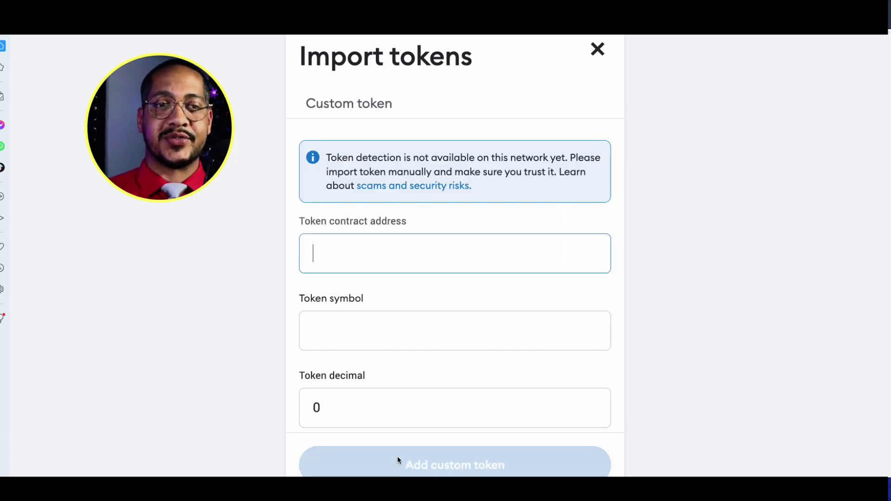
pyautogui.click(597, 51)
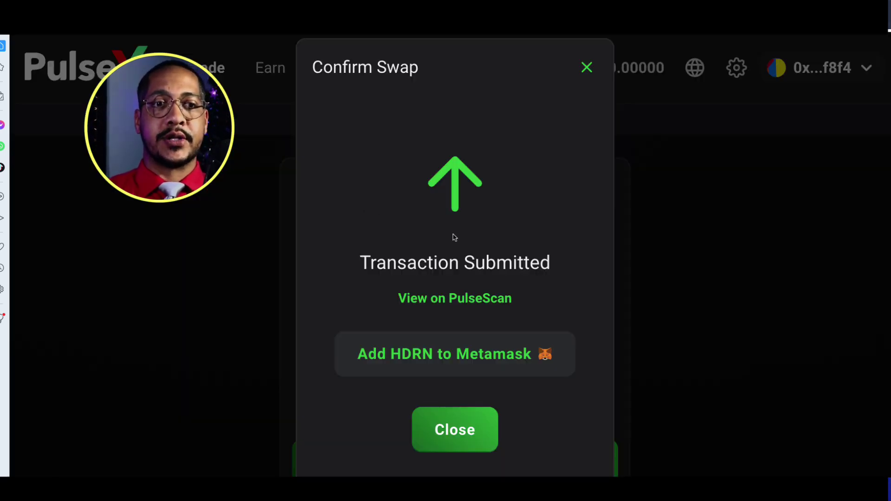
# Step: Switch to PulseX and replace HDRN as the receiving token with USDC, importing it by its copied contract address and accepting the risk notice
pyautogui.click(587, 66)
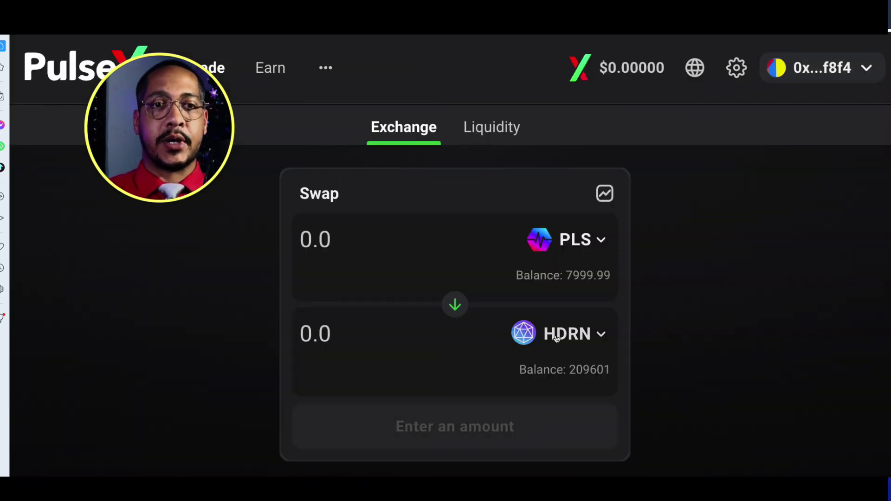
pyautogui.click(588, 334)
pyautogui.click(402, 125)
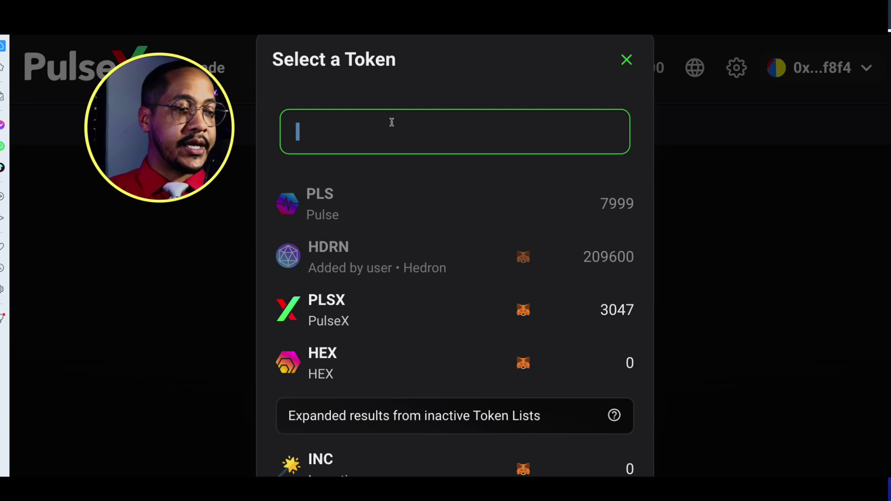
pyautogui.hotkey('ctrl', 'v')
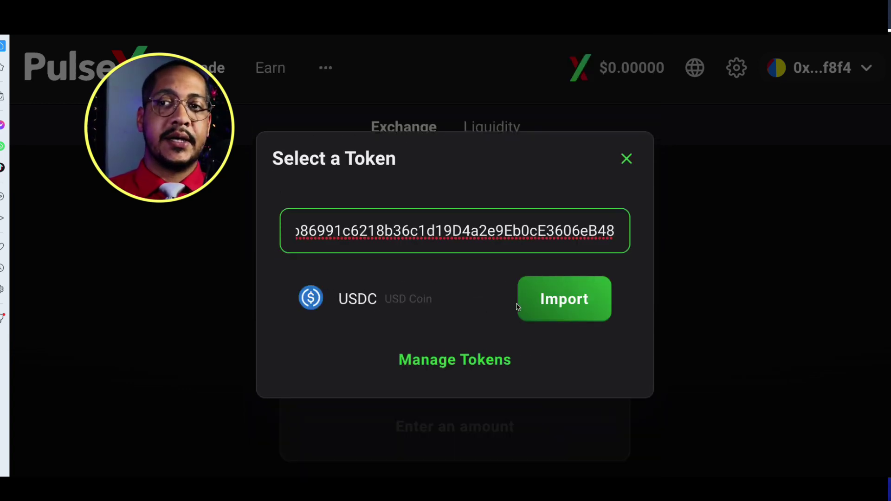
pyautogui.click(551, 300)
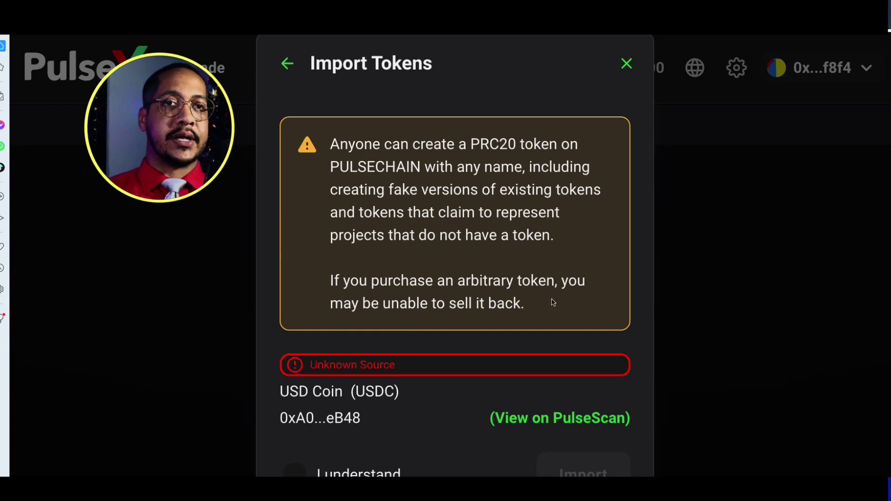
pyautogui.scroll(-1, 530, 272)
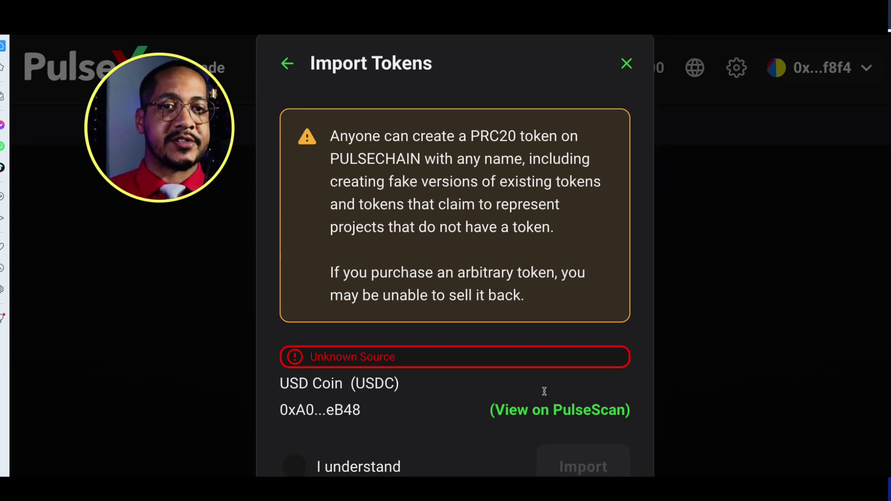
pyautogui.click(379, 470)
pyautogui.click(539, 470)
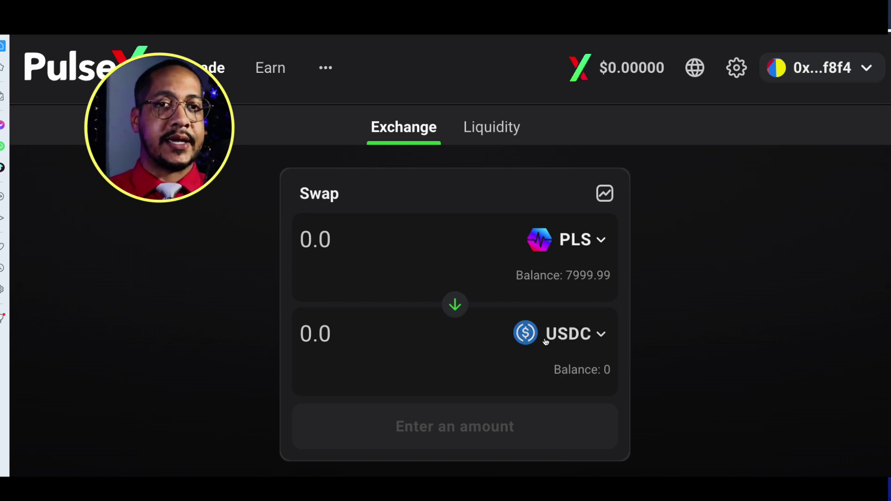
# Step: Swap 1 PLS for USDC and confirm the transaction in MetaMask
pyautogui.click(385, 239)
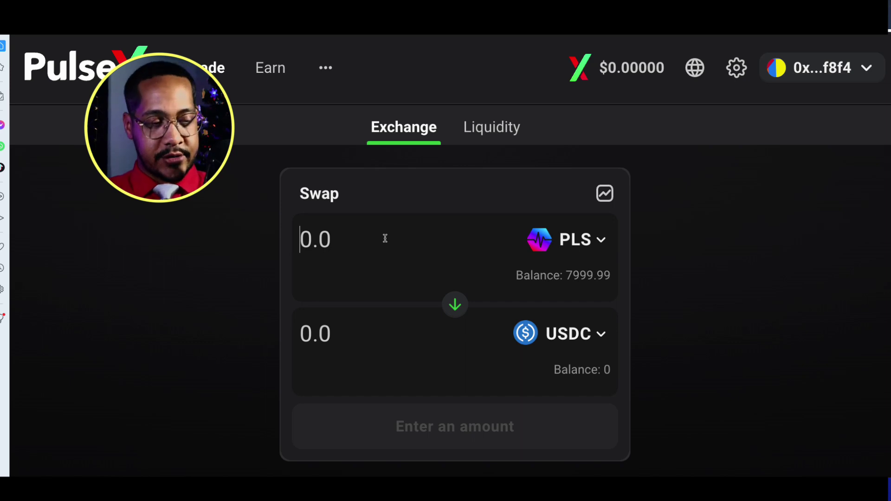
pyautogui.write('1')
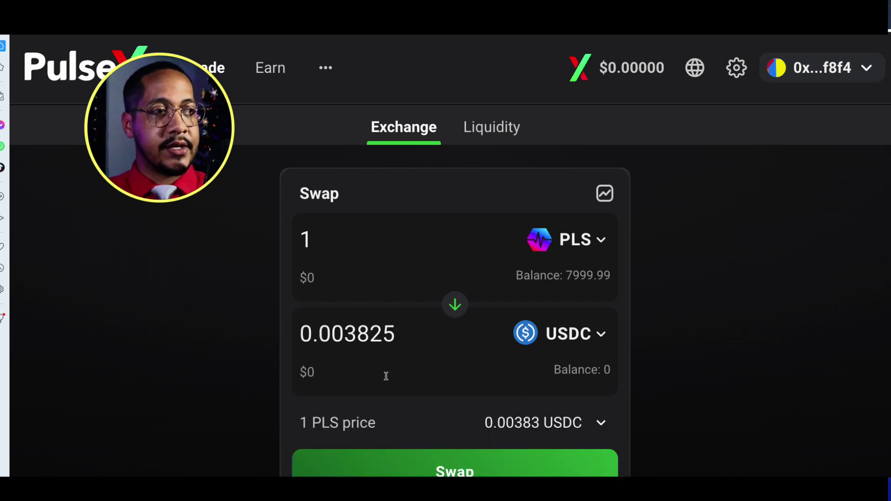
pyautogui.click(430, 470)
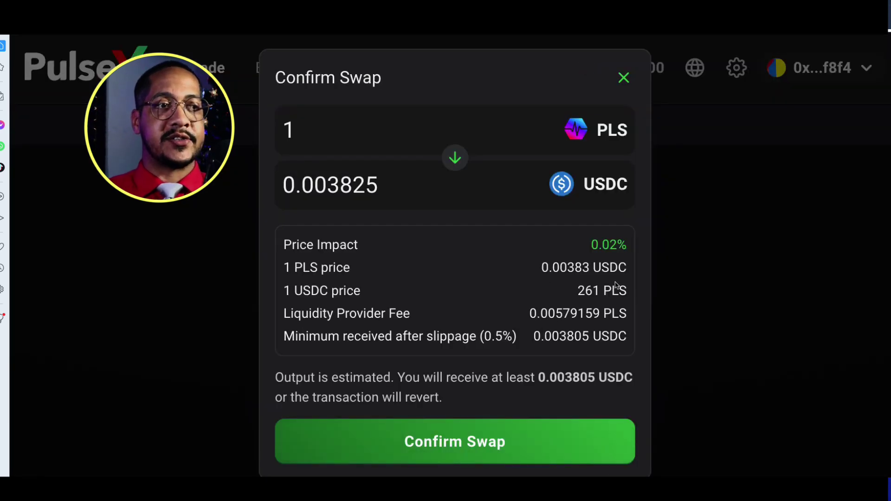
pyautogui.click(520, 432)
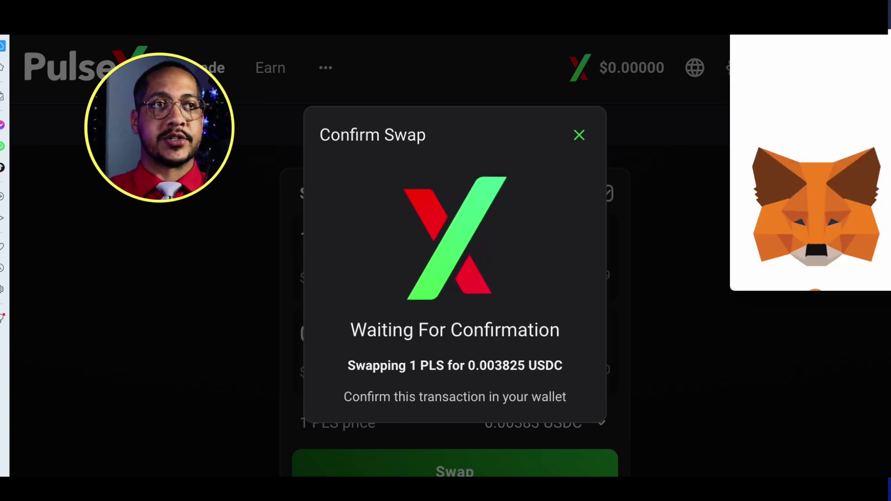
pyautogui.moveTo(810, 38); pyautogui.dragTo(362, 62)
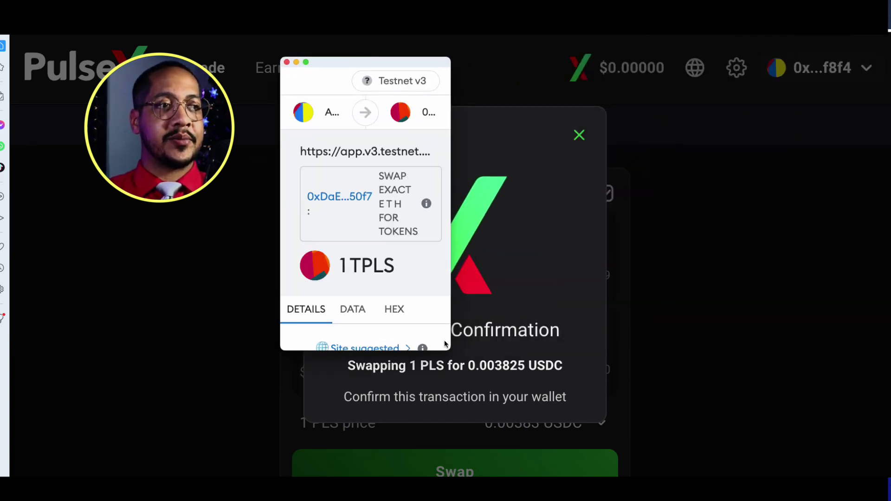
pyautogui.moveTo(445, 343); pyautogui.dragTo(655, 426)
pyautogui.scroll(-1, 459, 297)
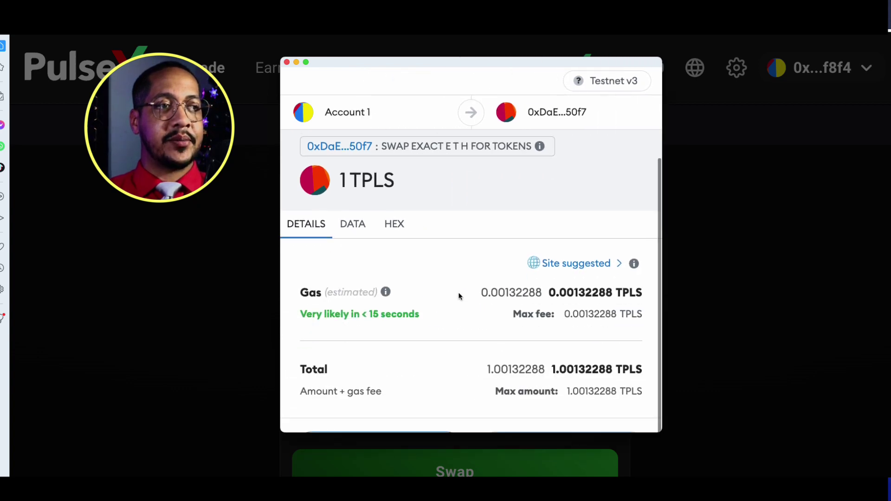
pyautogui.scroll(-2, 522, 374)
pyautogui.click(531, 394)
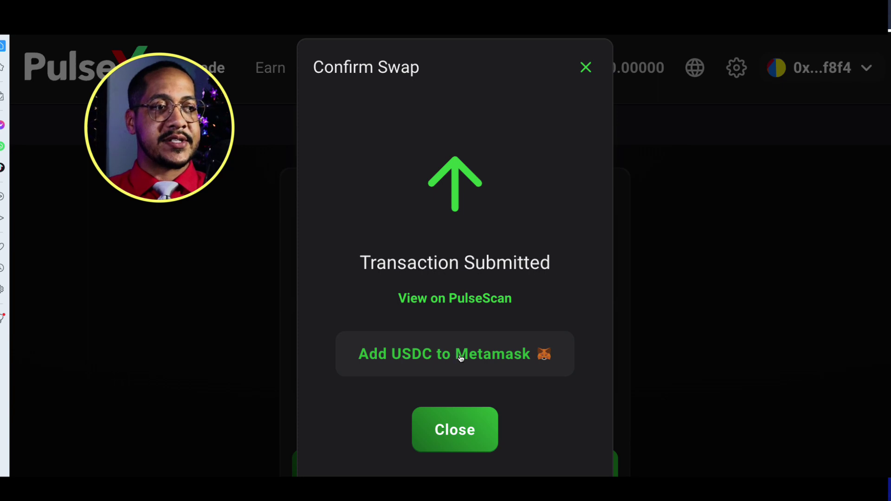
# Step: Add the suggested USDC token to MetaMask from the submitted swap's confirmation
pyautogui.click(461, 357)
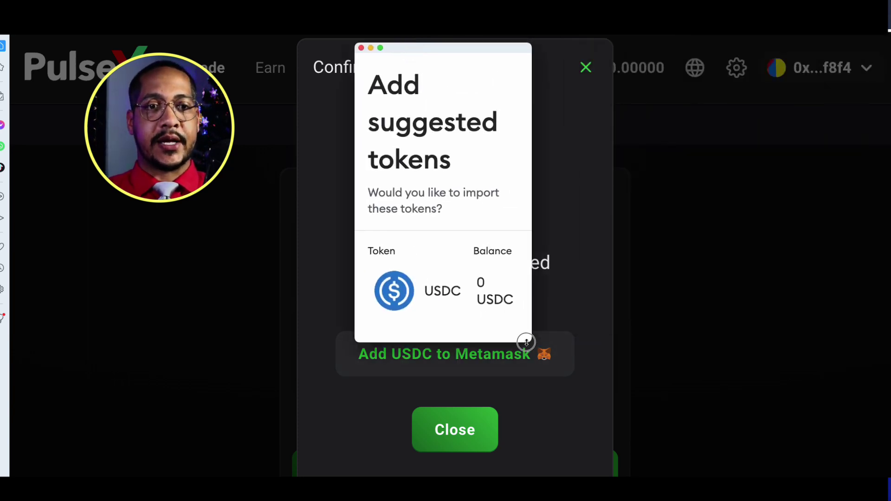
pyautogui.moveTo(525, 342); pyautogui.dragTo(761, 444)
pyautogui.click(670, 434)
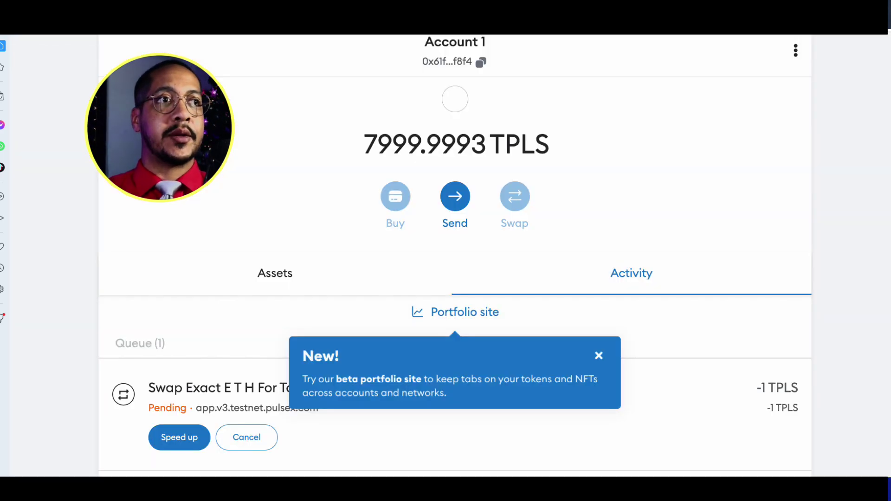
# Step: Check the MetaMask asset list for the newly added USDC token and its balance
pyautogui.scroll(-2, 284, 212)
pyautogui.click(287, 183)
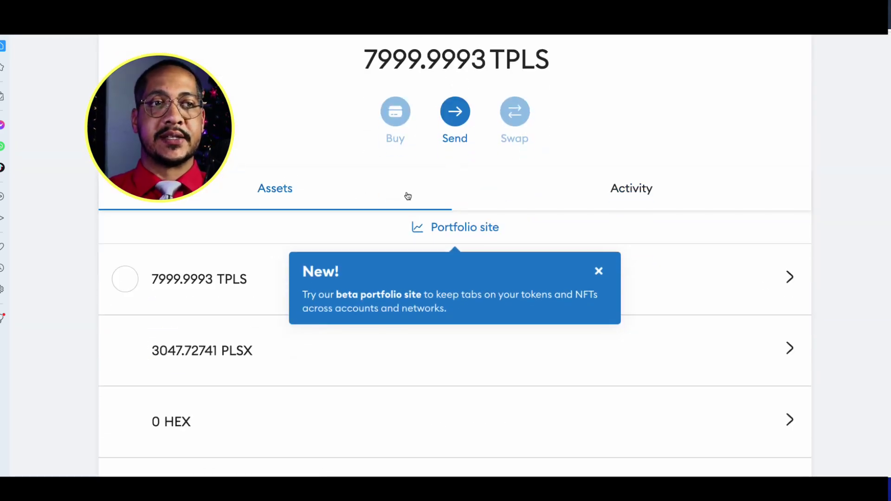
pyautogui.scroll(-3, 363, 213)
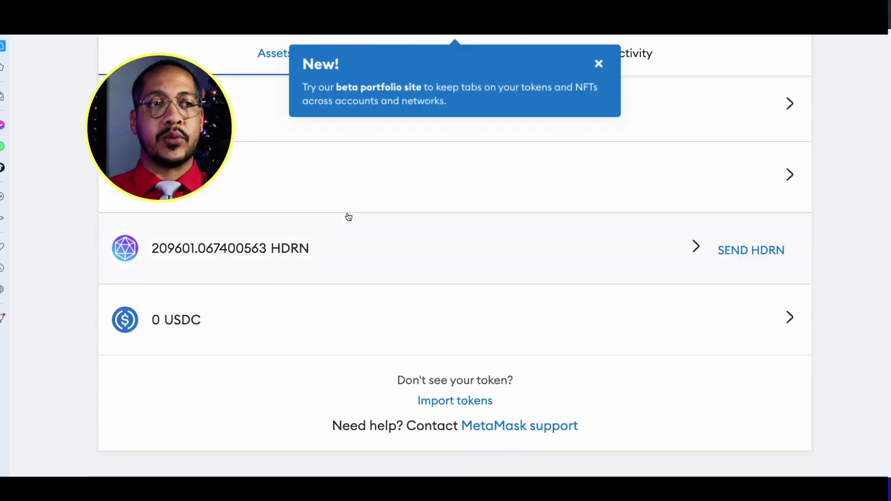